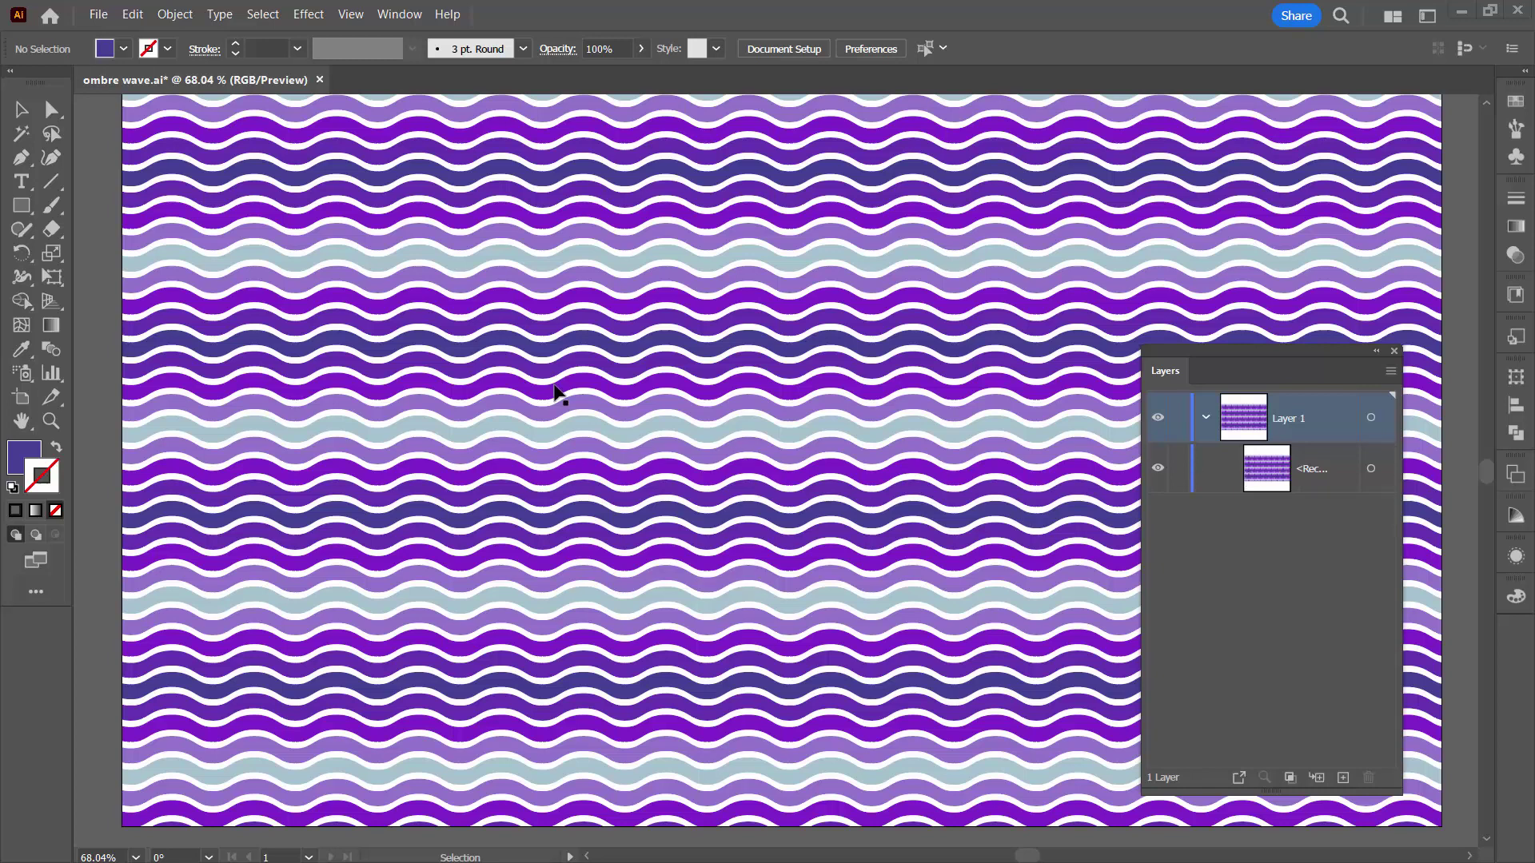
# Step: Open Print.ai from the New Document Profiles folder as a document
pyautogui.click(103, 20)
pyautogui.click(103, 66)
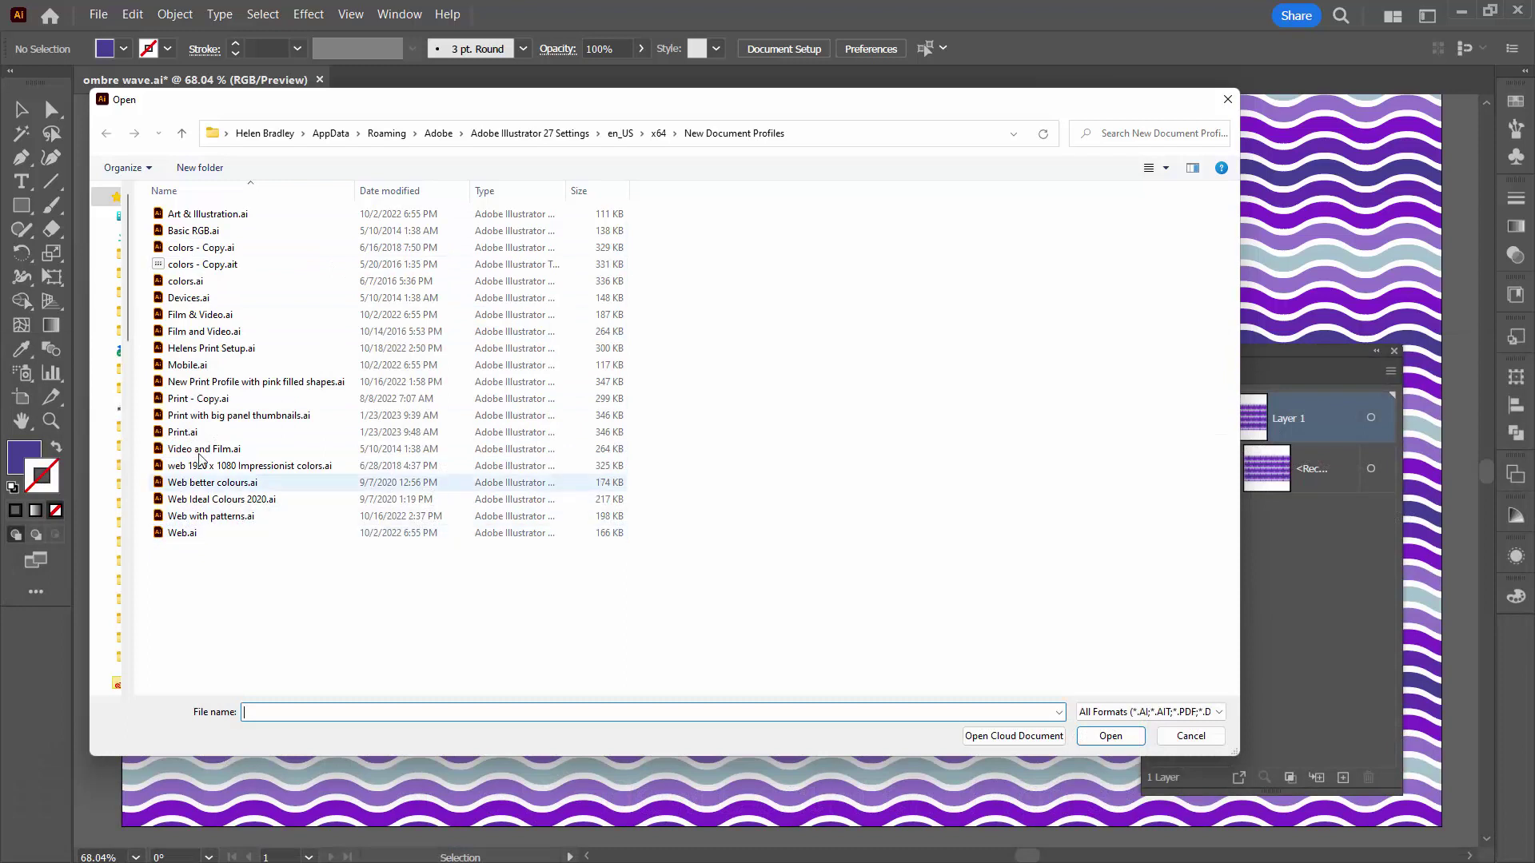
pyautogui.click(169, 435)
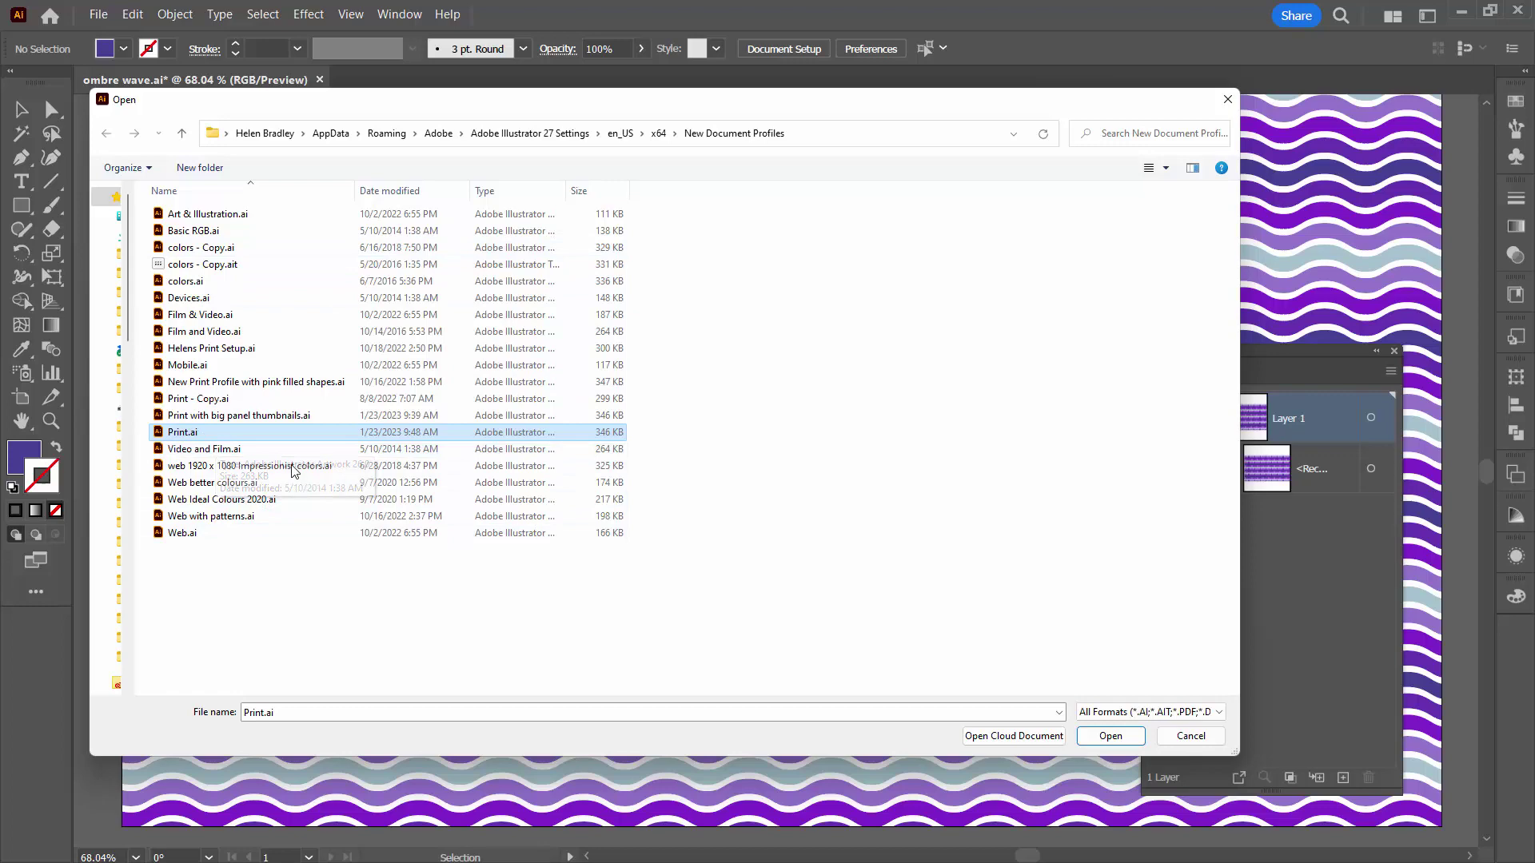
pyautogui.click(1108, 737)
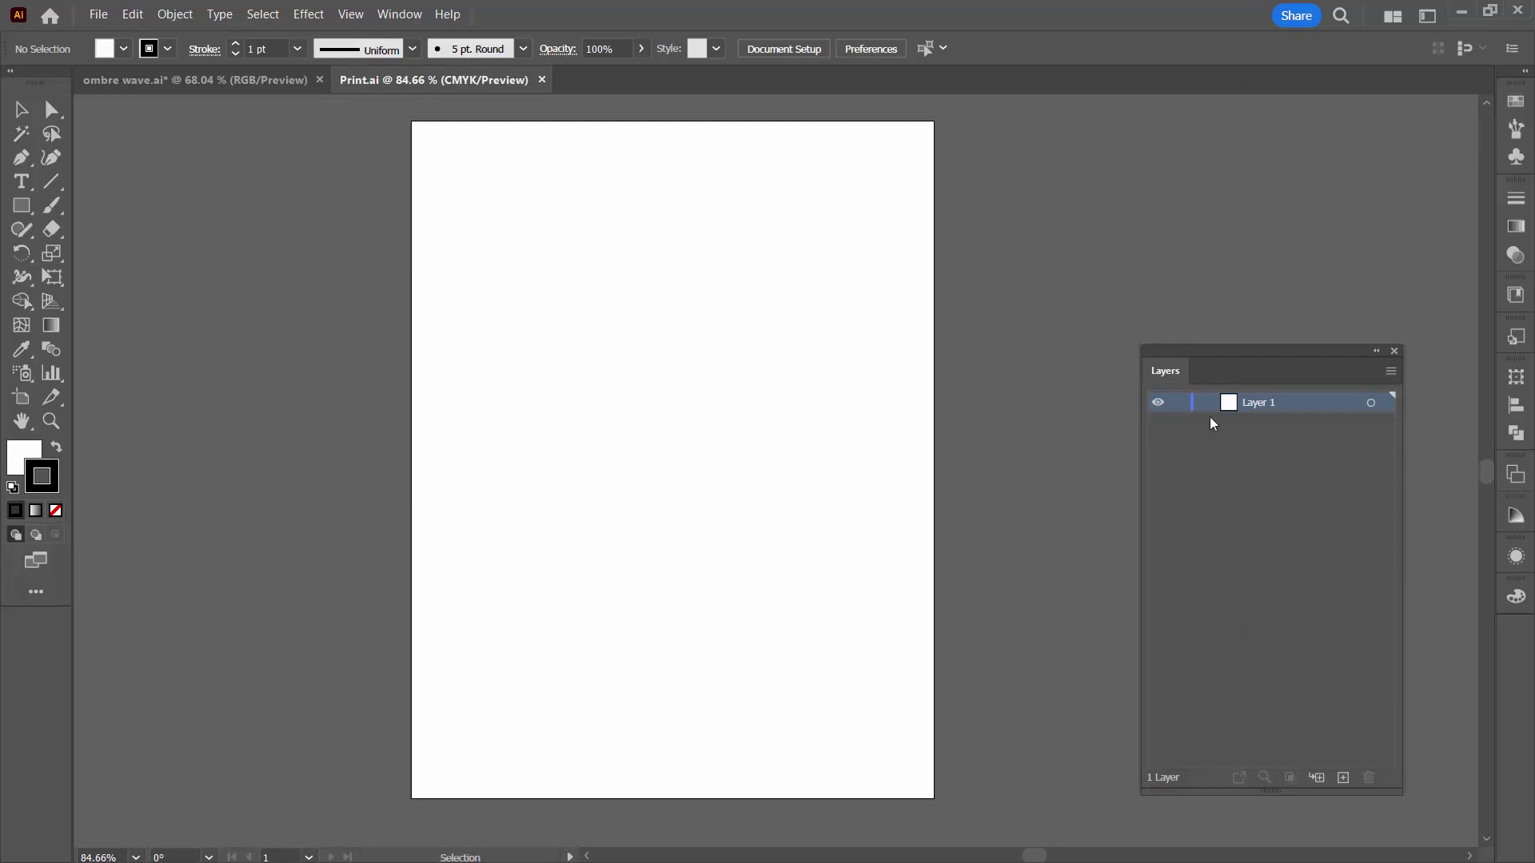
# Step: Set the Layers panel row size to Other at 50 pixels in Panel Options
pyautogui.click(1390, 372)
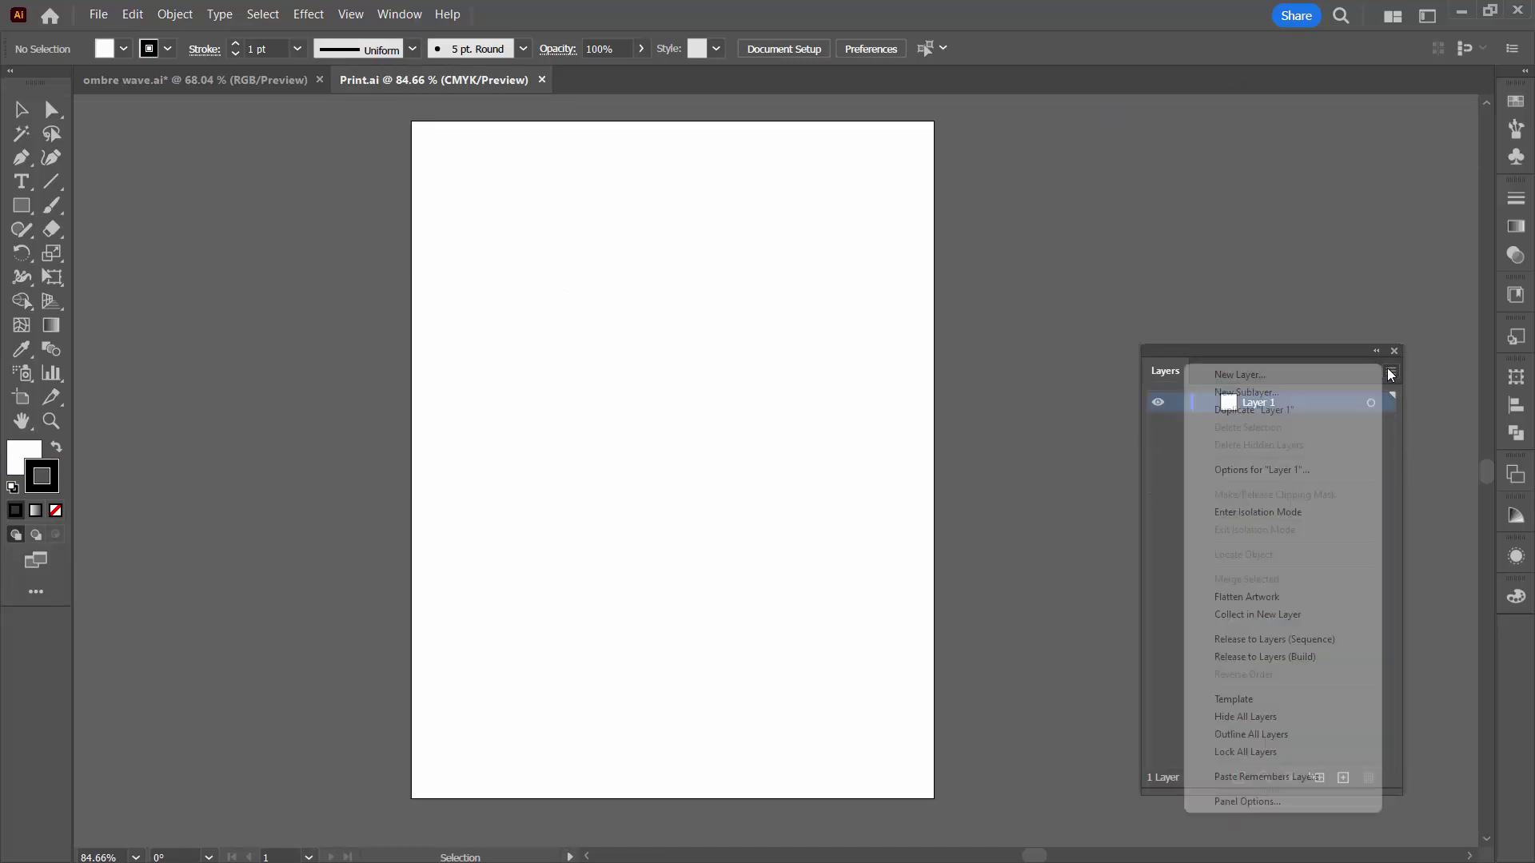
pyautogui.click(1248, 801)
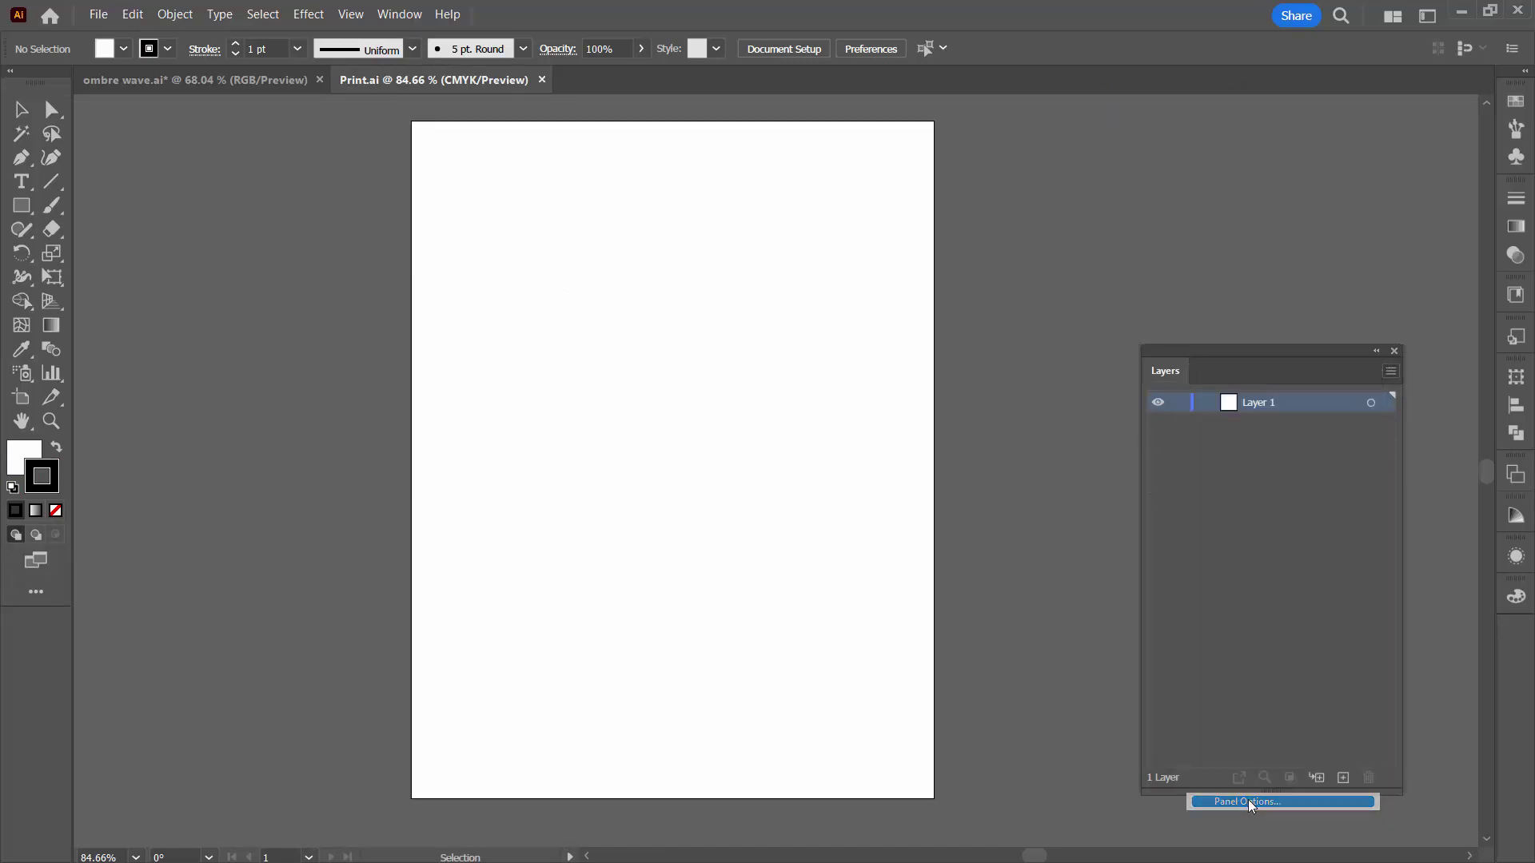
pyautogui.click(653, 397)
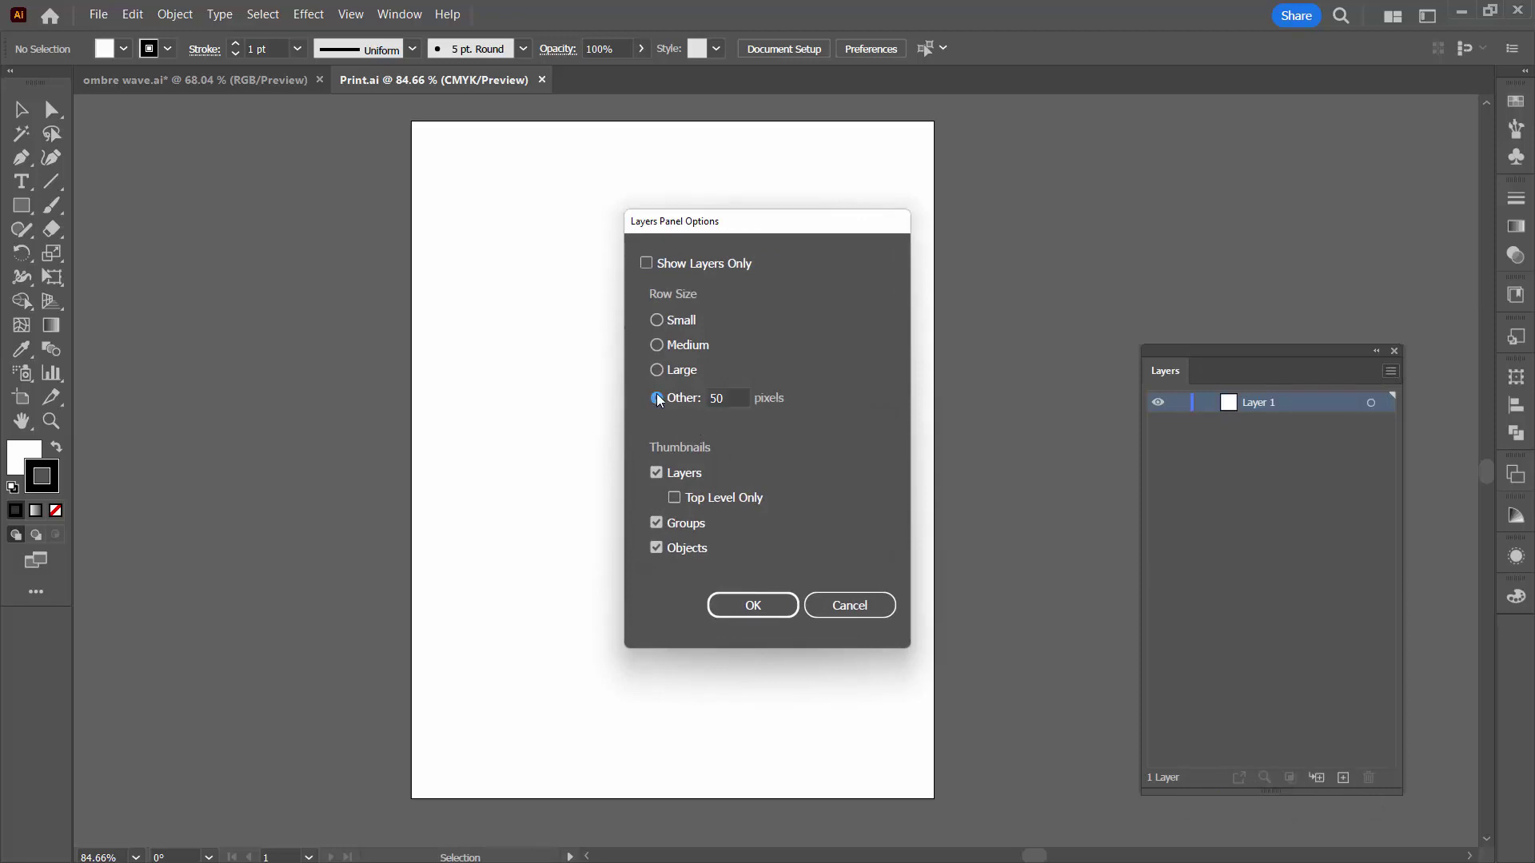
pyautogui.click(740, 603)
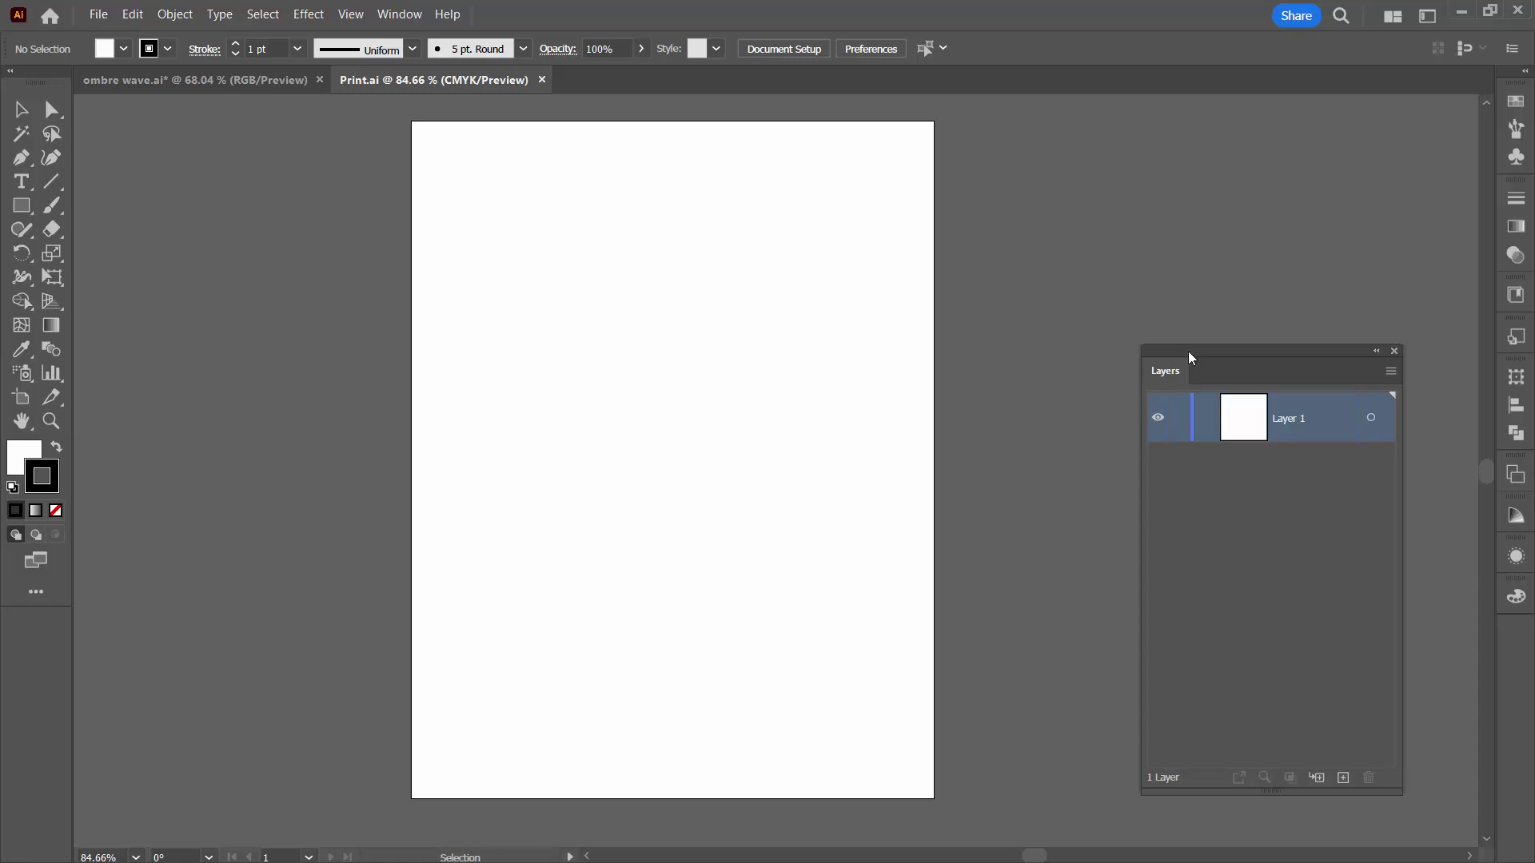
# Step: Save the profile as 'Print Large Thumbnails.ai', accepting the default Illustrator Options
pyautogui.moveTo(1189, 357); pyautogui.dragTo(1043, 357)
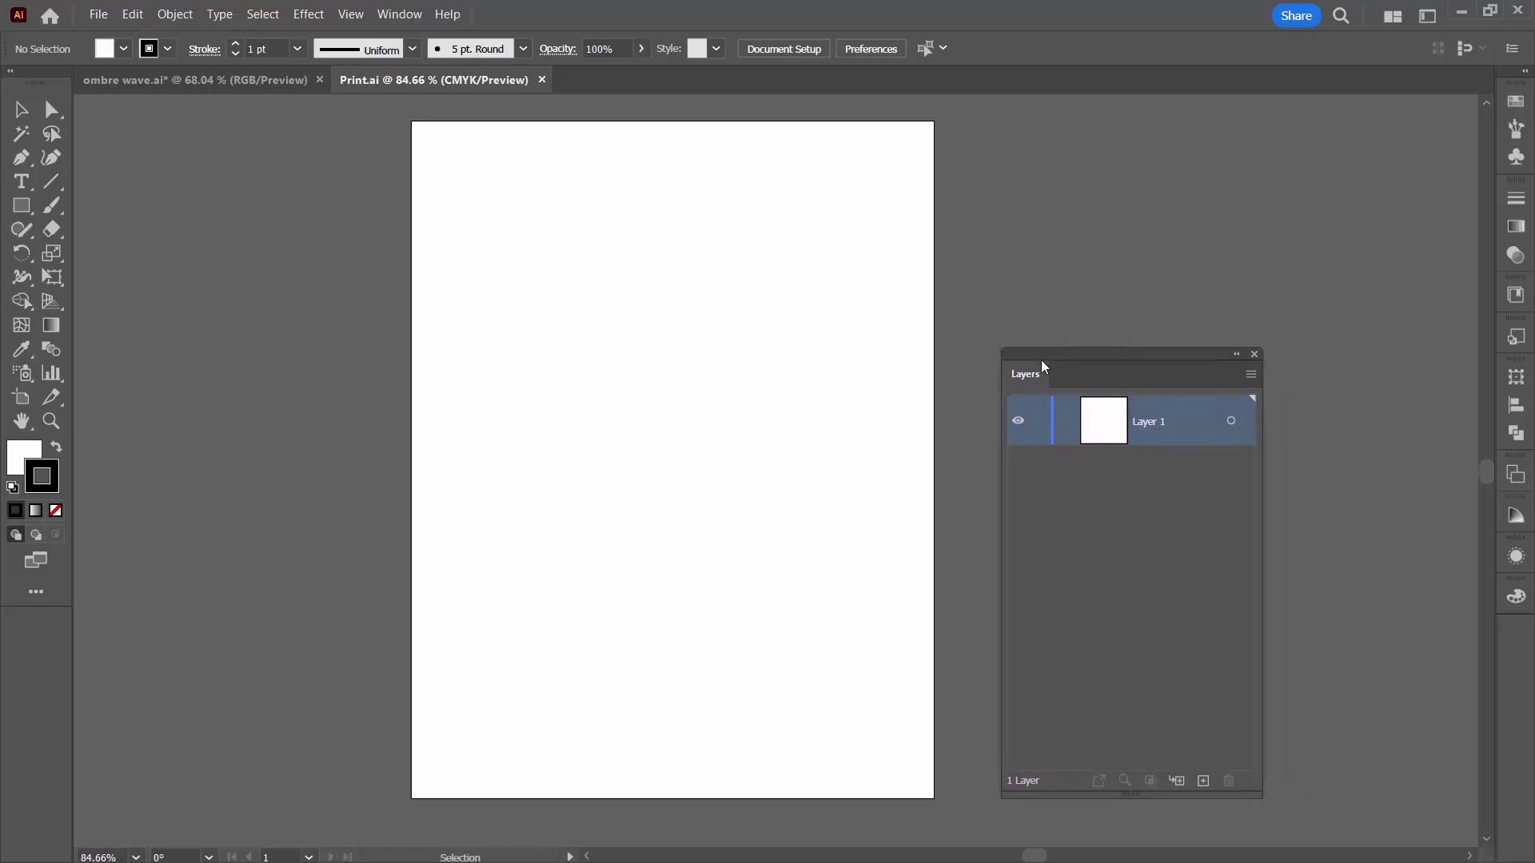
pyautogui.click(97, 15)
pyautogui.click(148, 189)
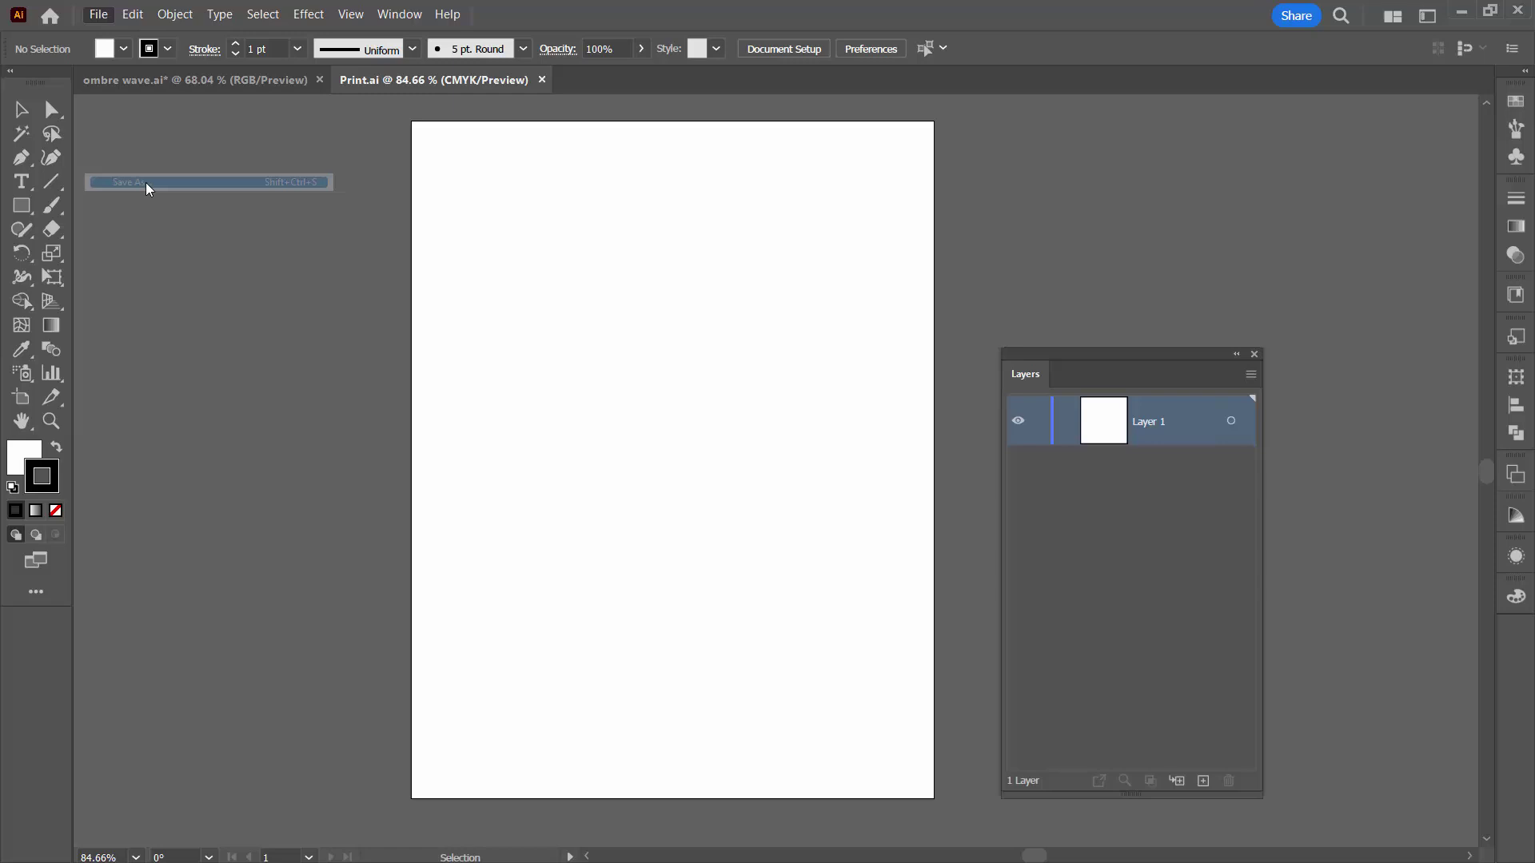
pyautogui.click(247, 680)
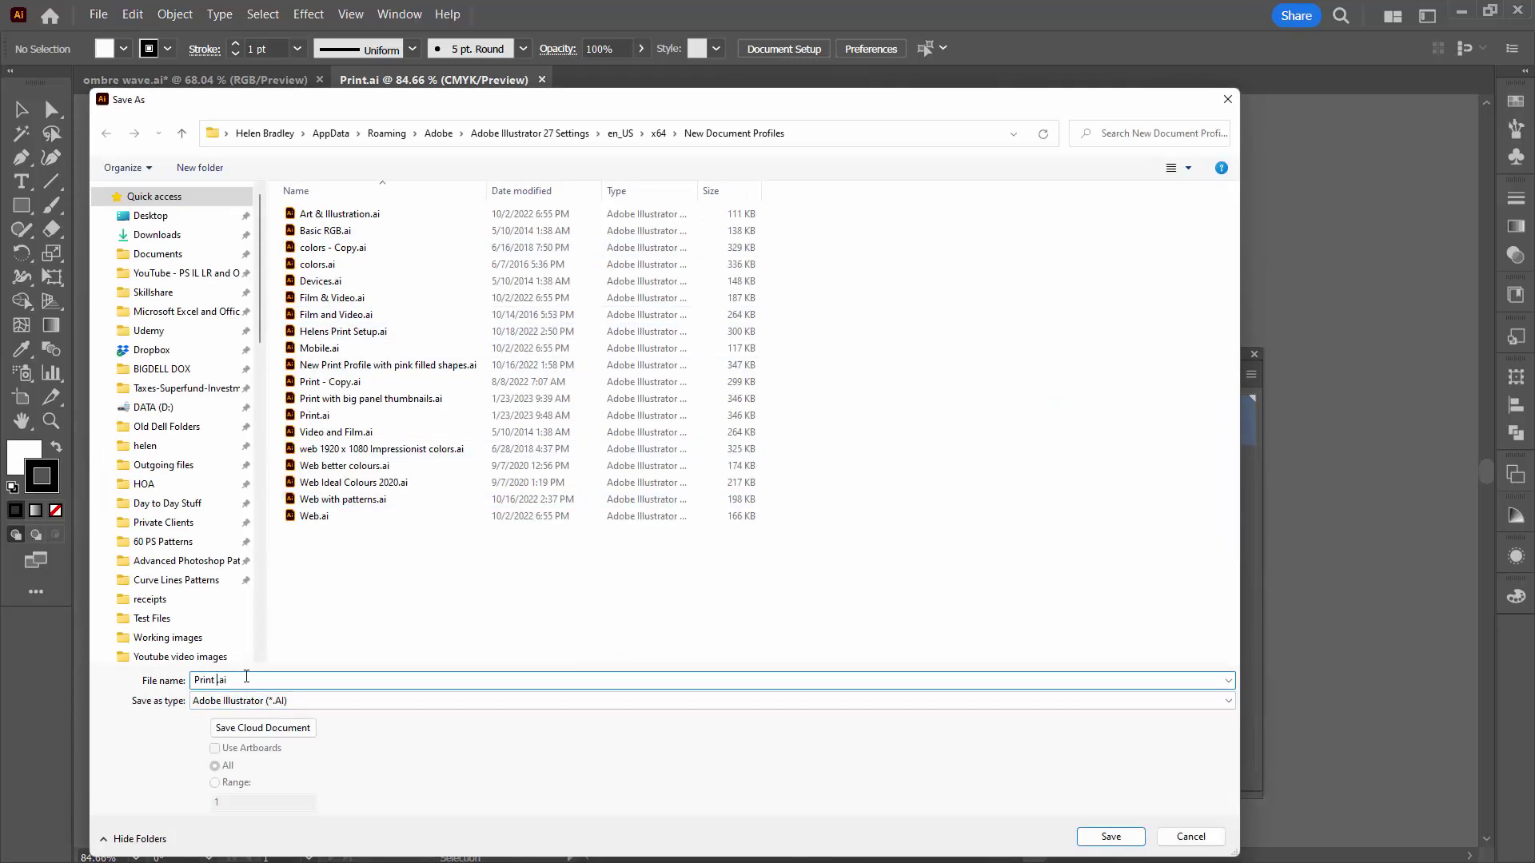
pyautogui.write('Large Thumbnails')
pyautogui.click(1093, 836)
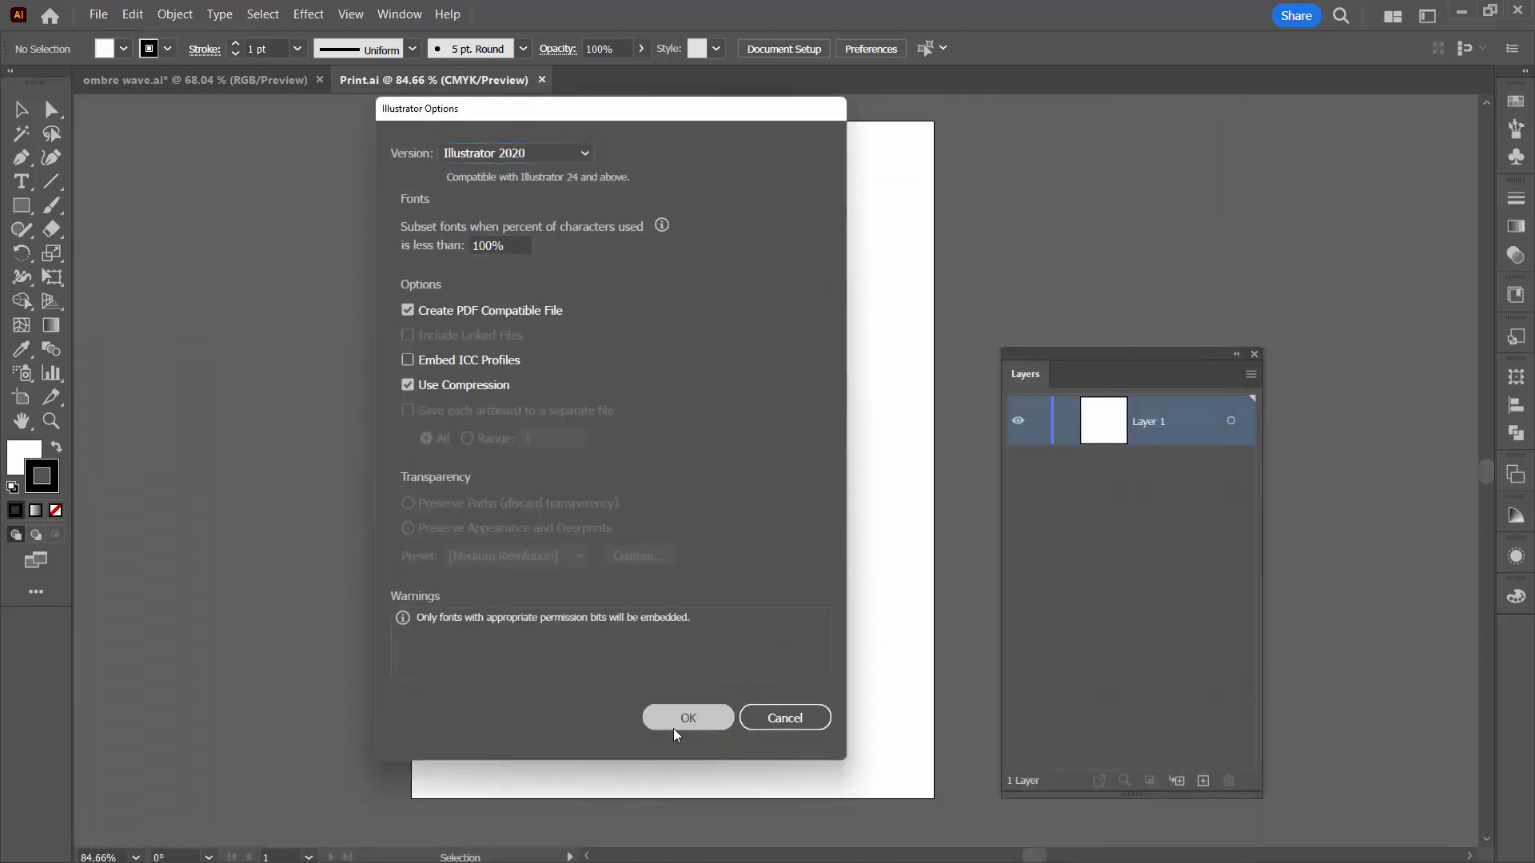
pyautogui.click(674, 726)
# Step: Close both documents without saving ombre wave, then browse all Print presets in New Document
pyautogui.click(637, 79)
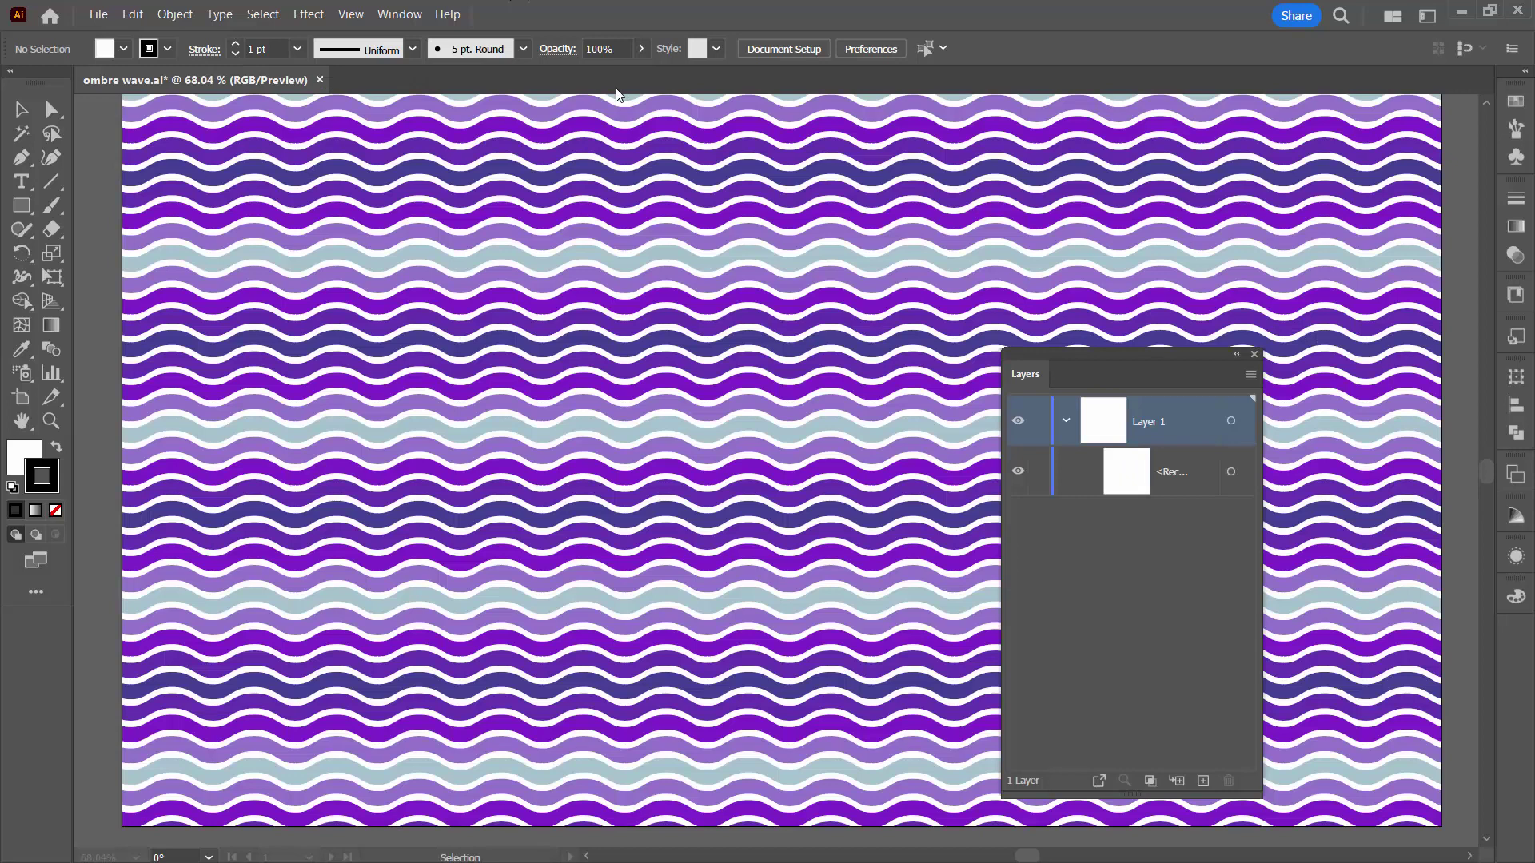
pyautogui.click(320, 79)
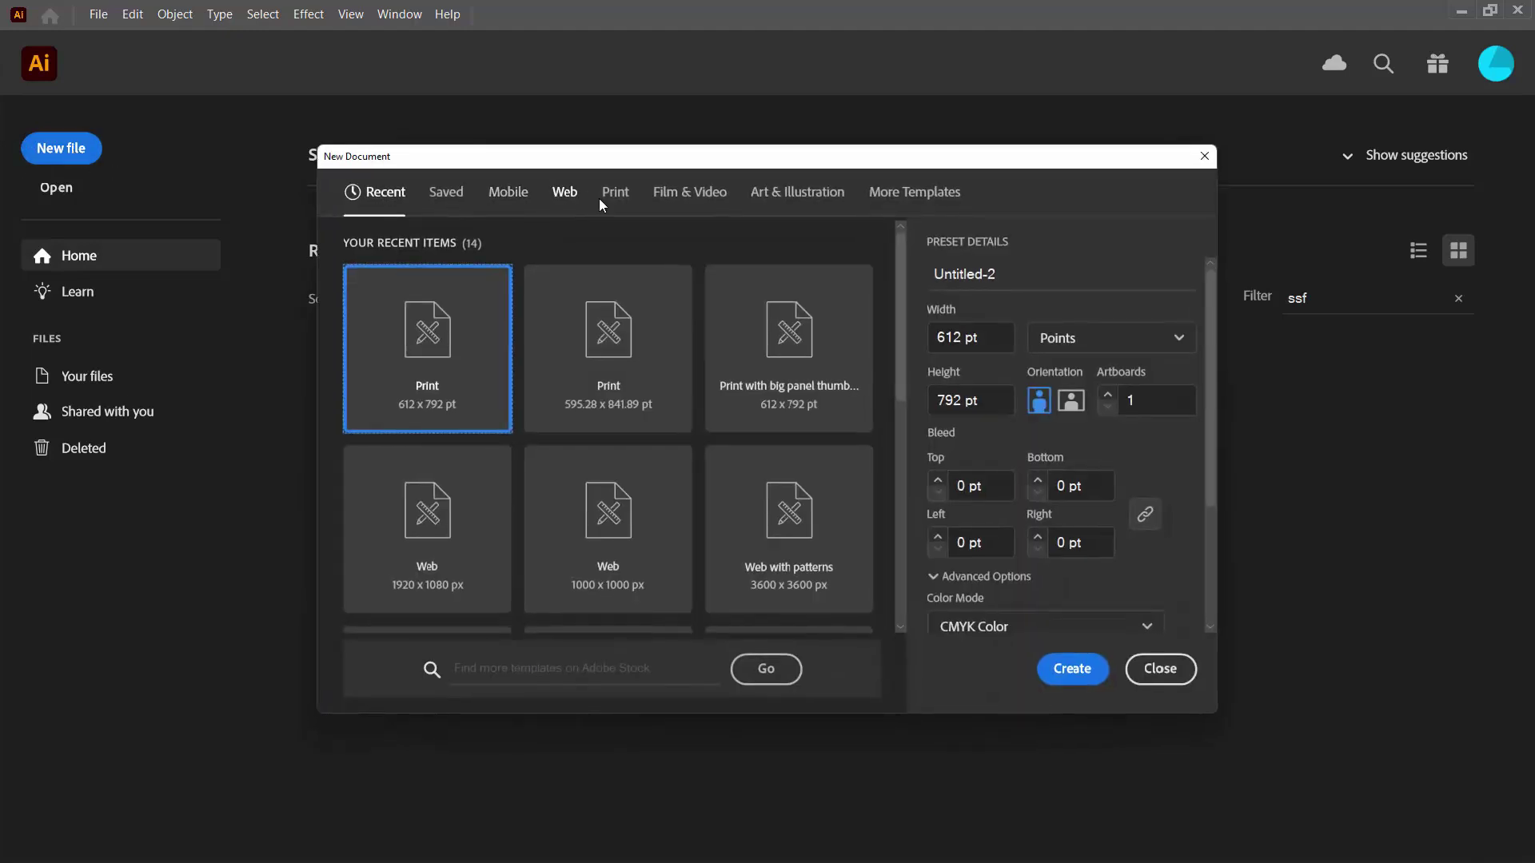
pyautogui.click(614, 196)
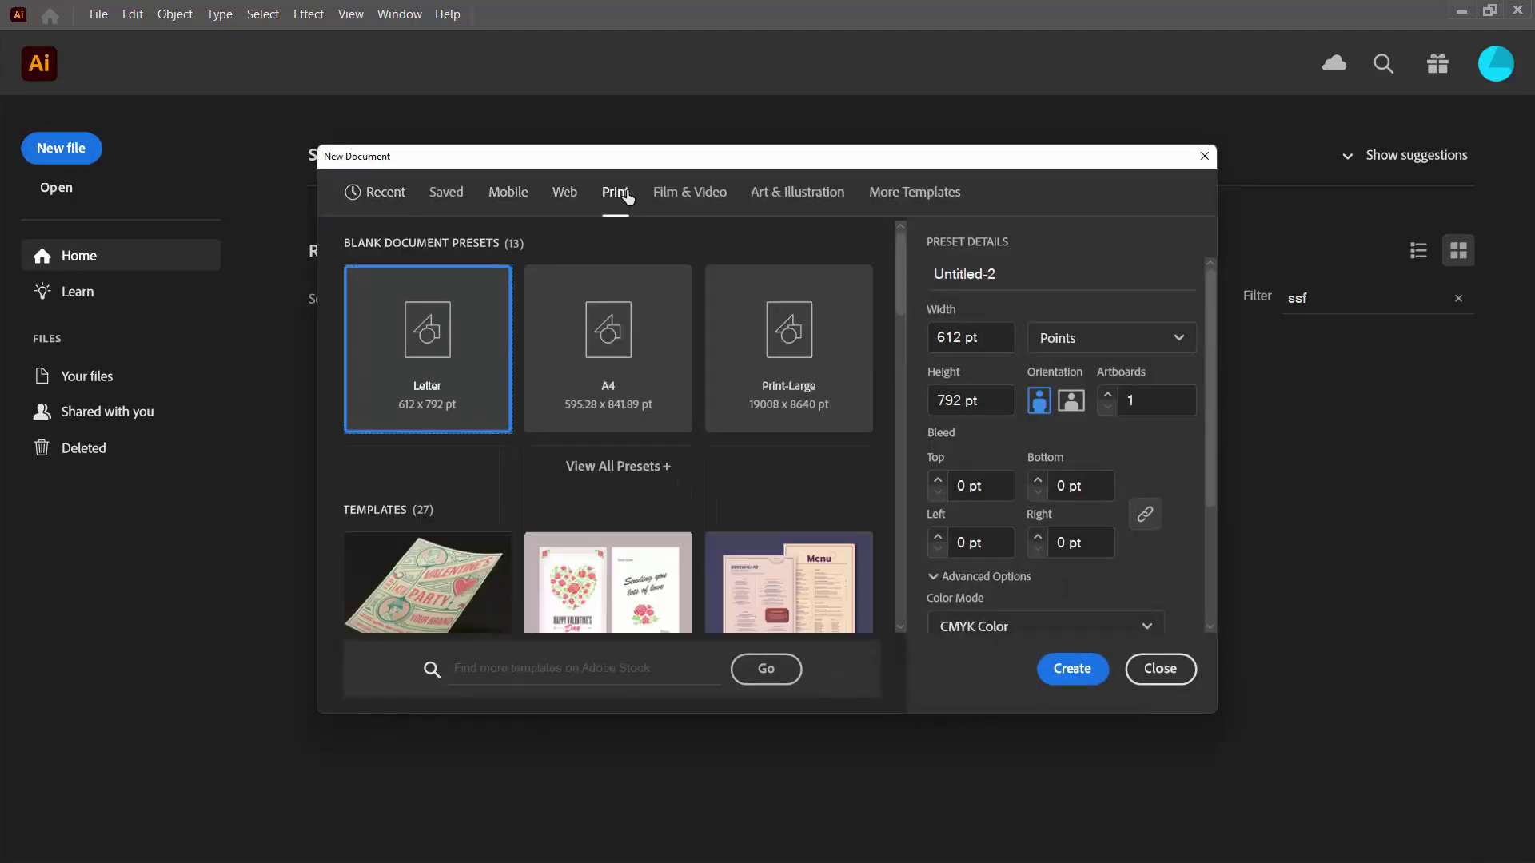
pyautogui.click(640, 466)
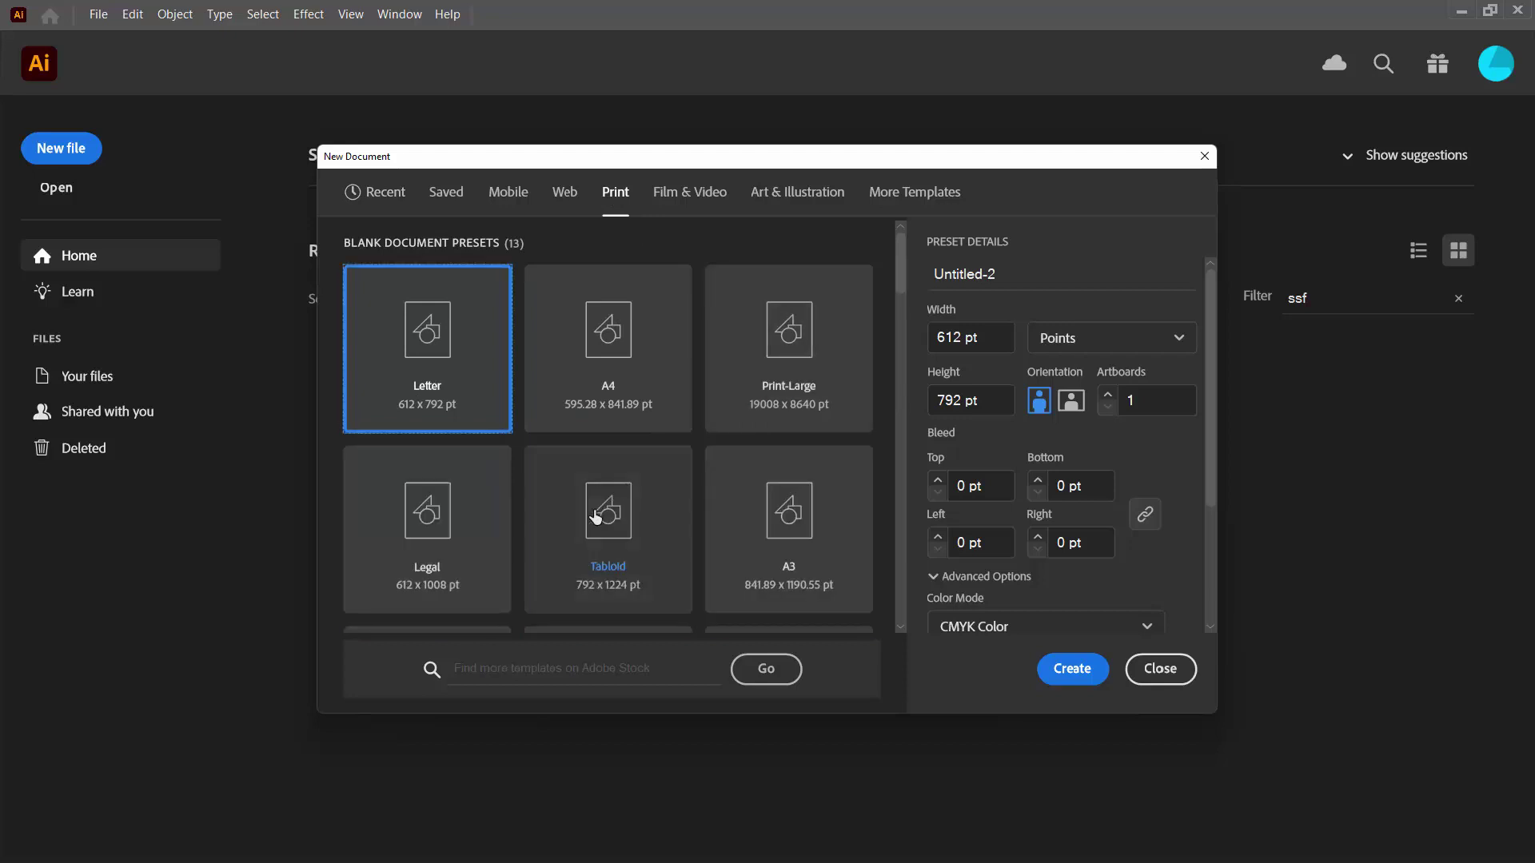
pyautogui.scroll(-2, 668, 468)
pyautogui.scroll(-3, 669, 469)
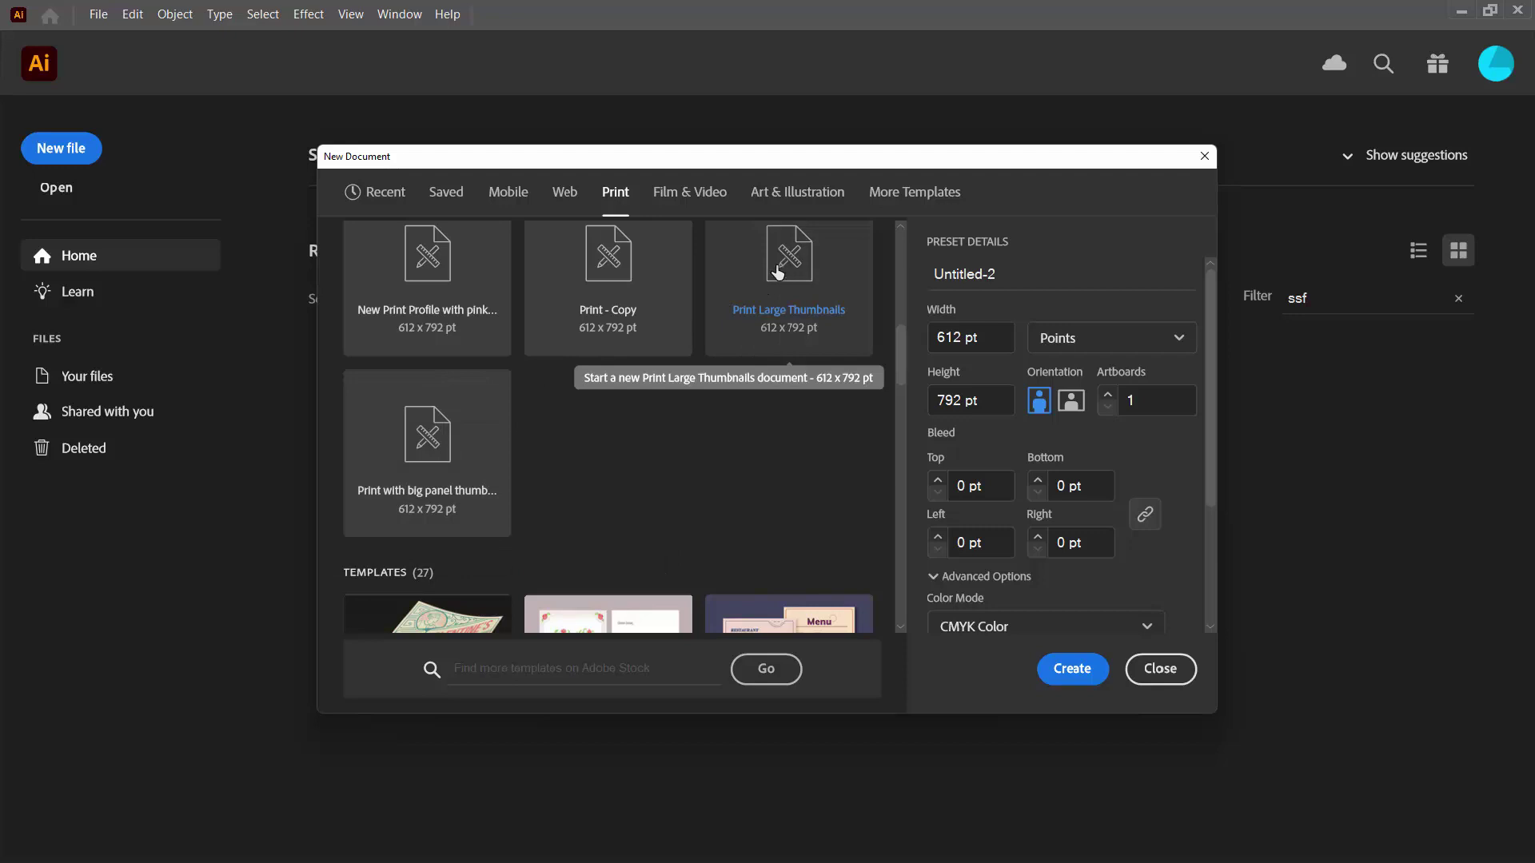
# Step: Return to the expanded Print preset list to locate Print Large Thumbnails
pyautogui.click(368, 195)
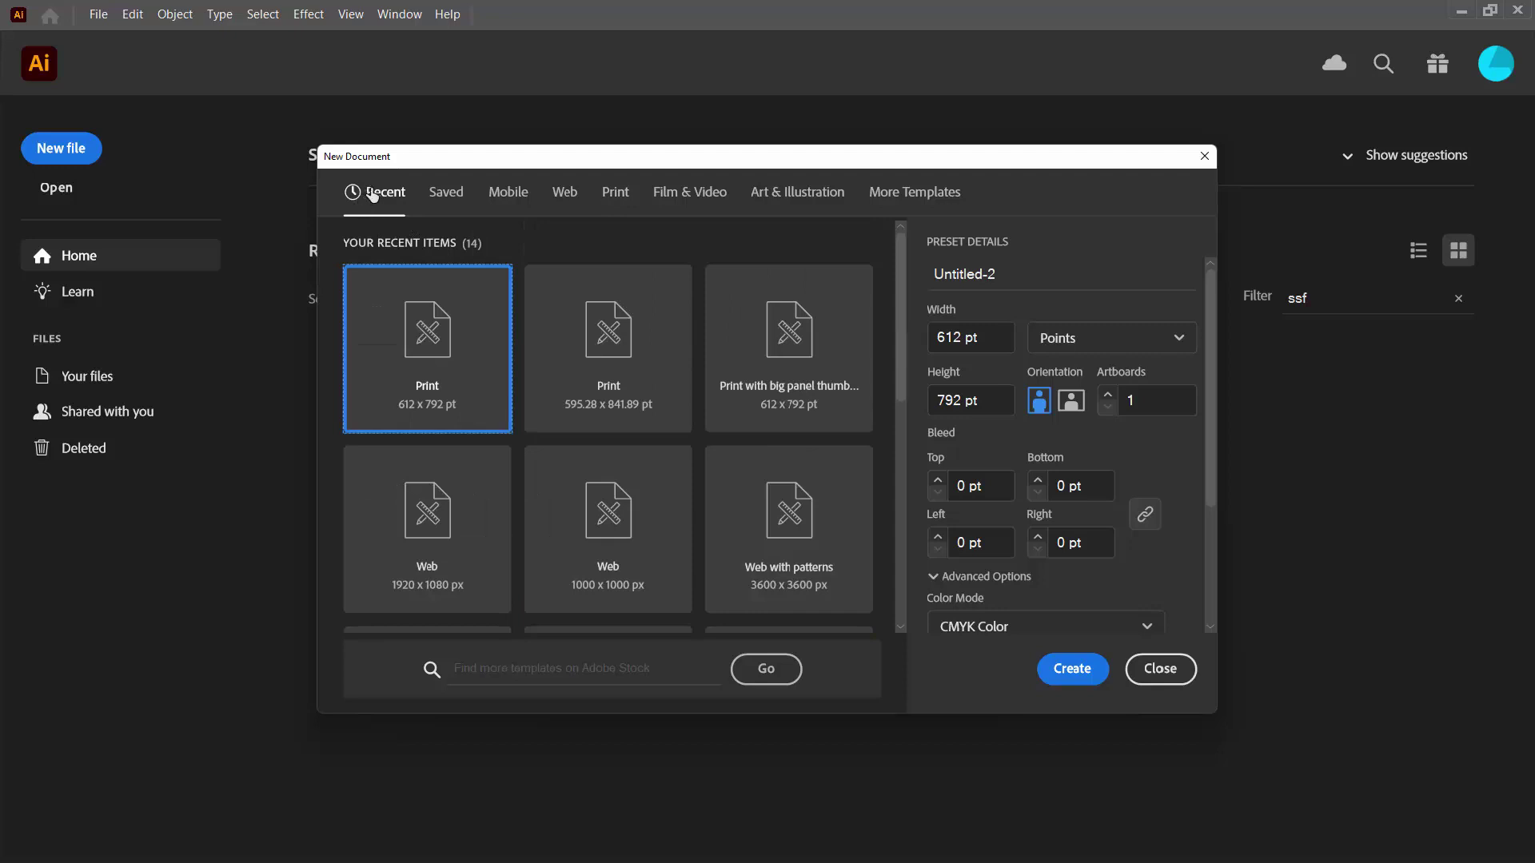
pyautogui.click(617, 195)
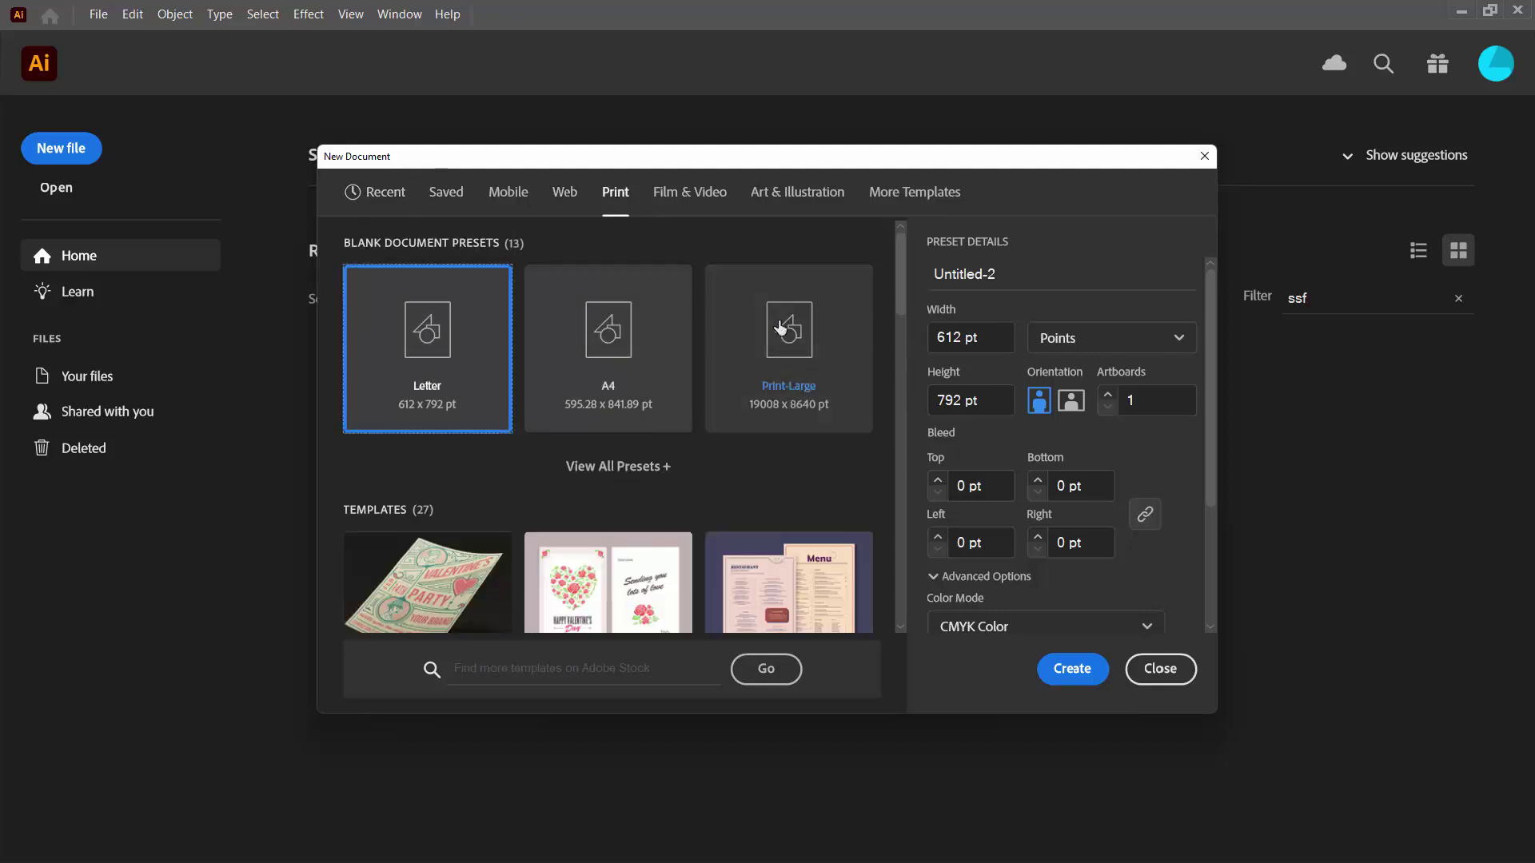
pyautogui.click(633, 468)
pyautogui.scroll(-5, 805, 545)
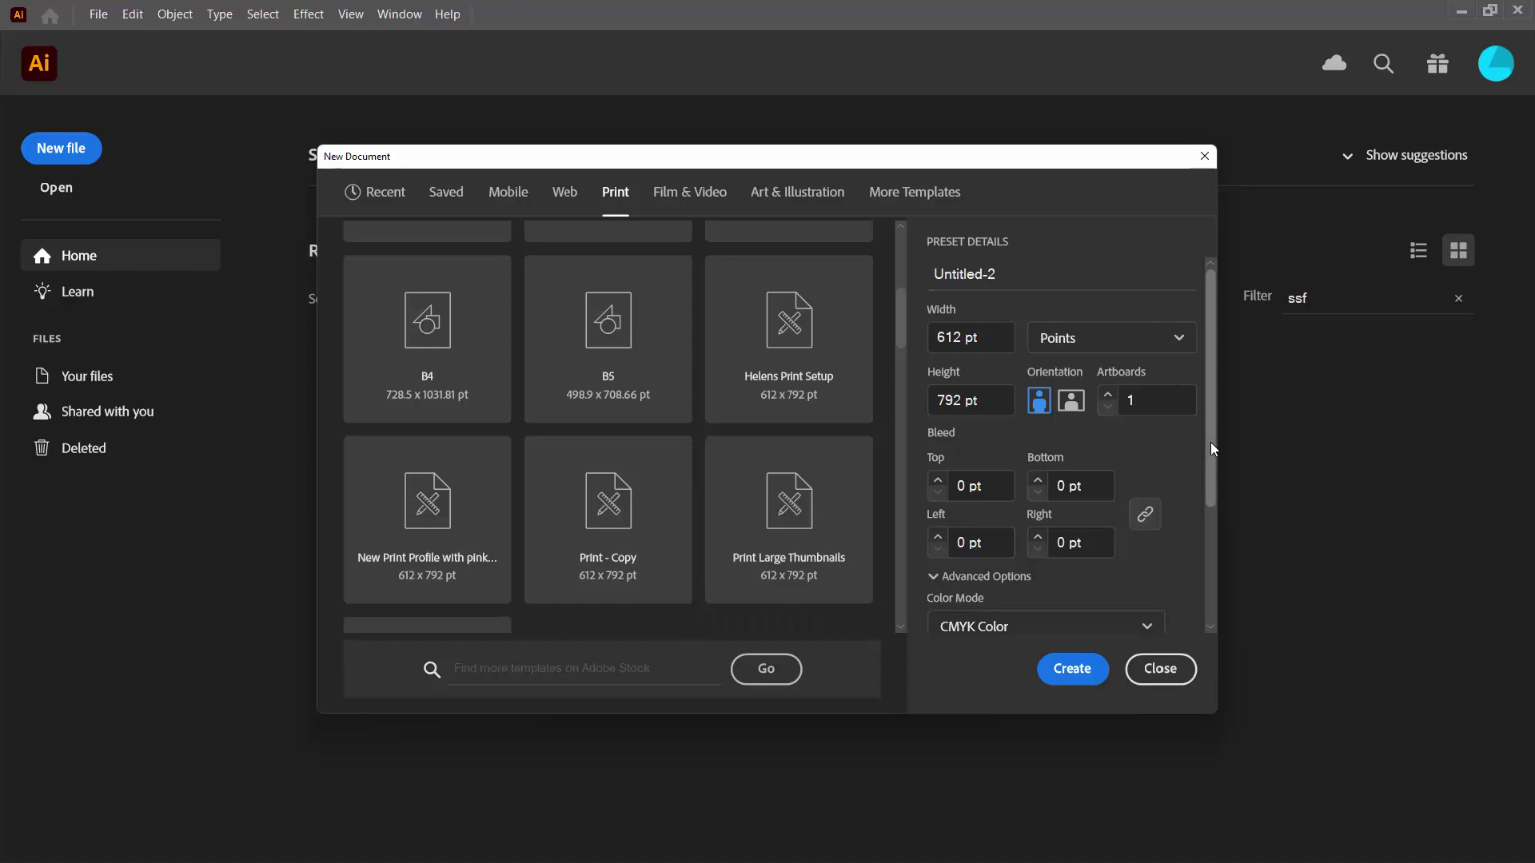
# Step: Create a Letter document using the Print Large Thumbnails profile in RGB colour mode
pyautogui.moveTo(1211, 443); pyautogui.dragTo(1198, 591)
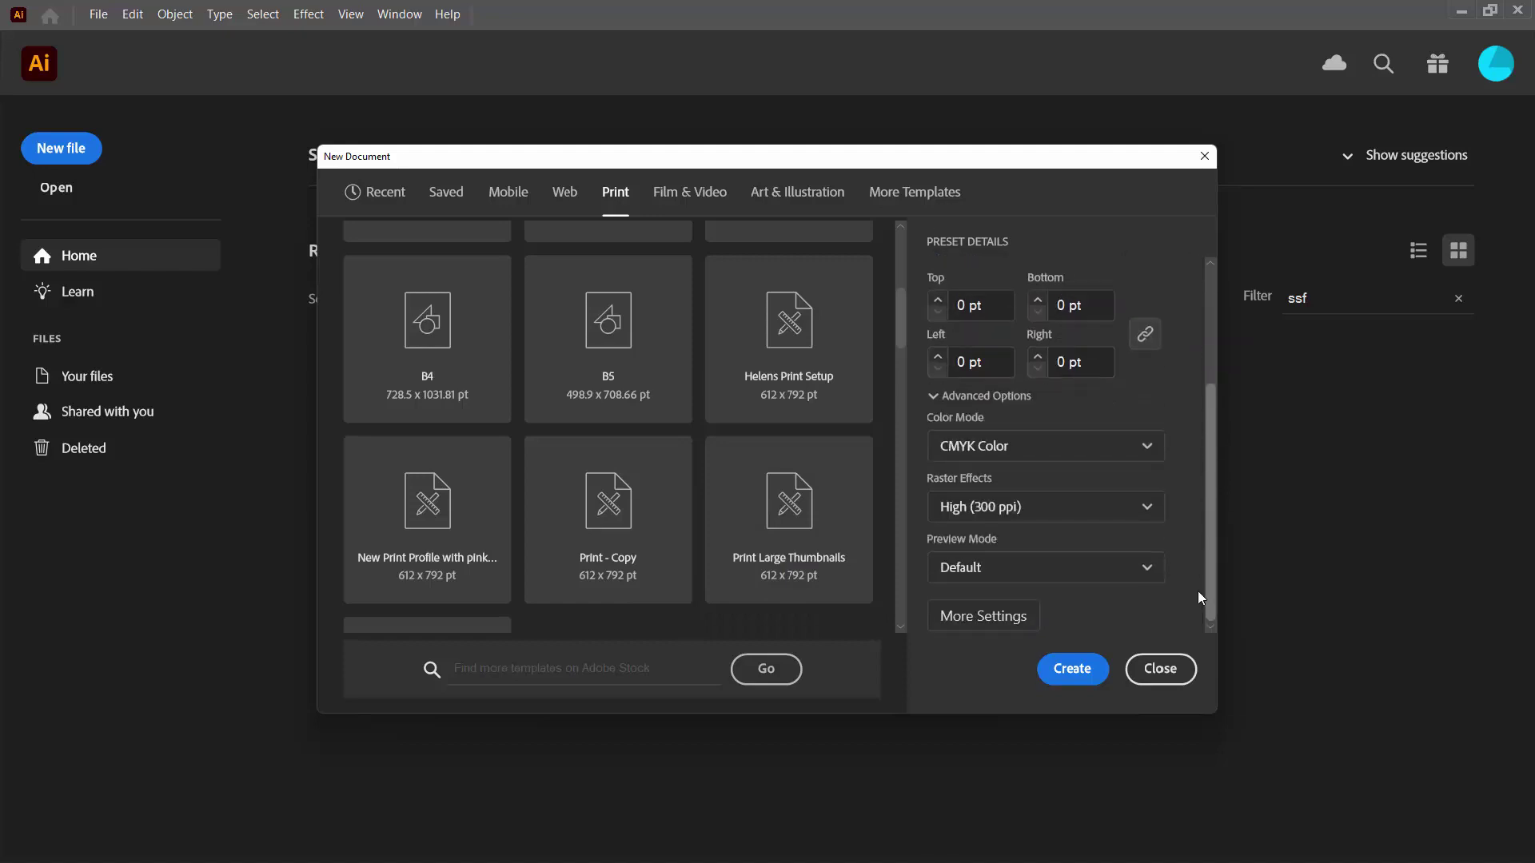
pyautogui.click(968, 609)
pyautogui.click(688, 292)
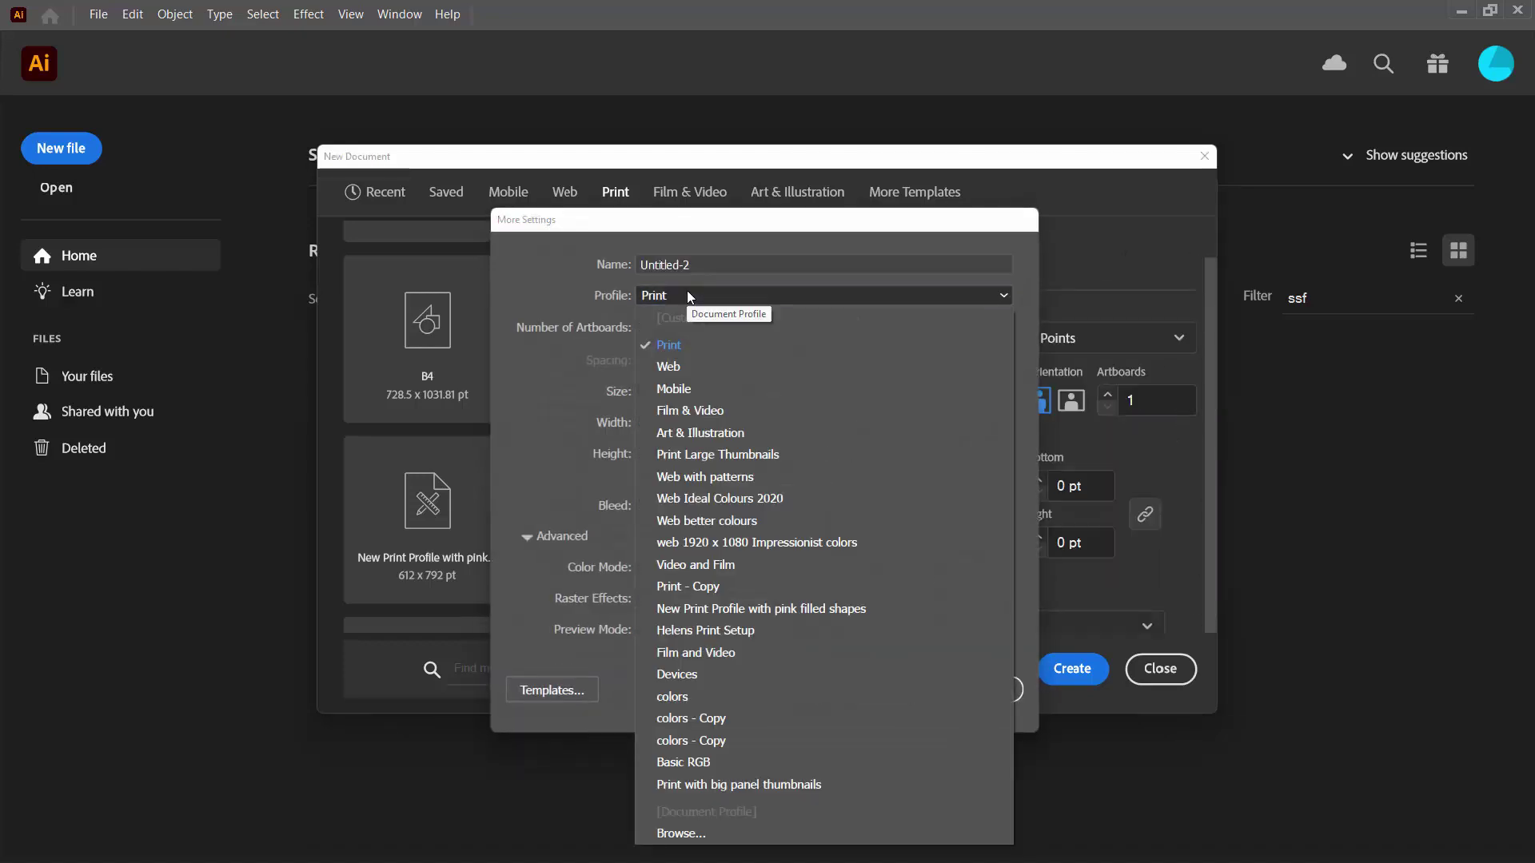
pyautogui.click(710, 454)
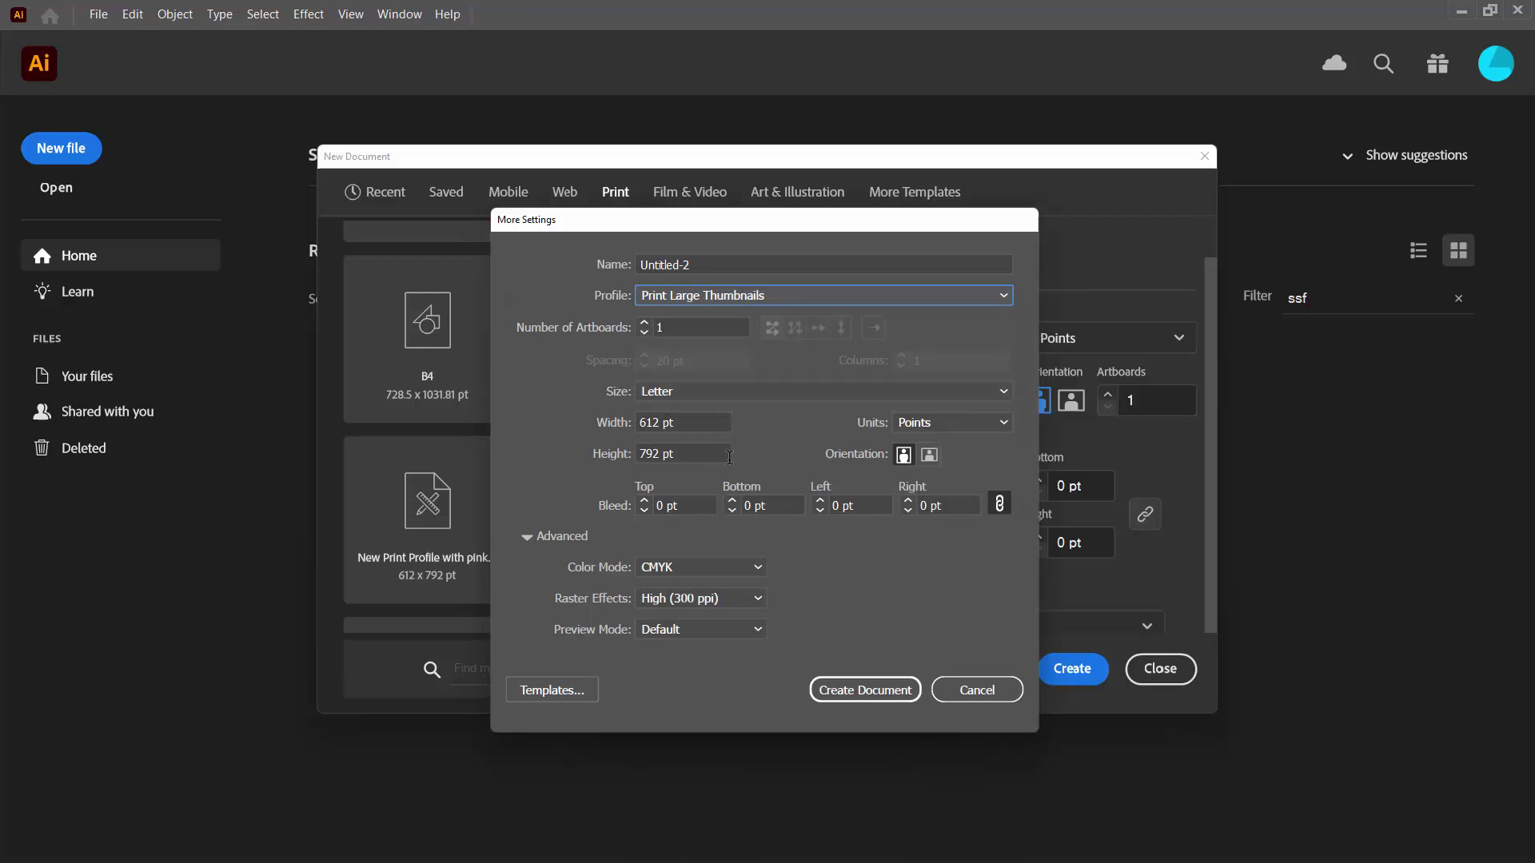
pyautogui.click(684, 569)
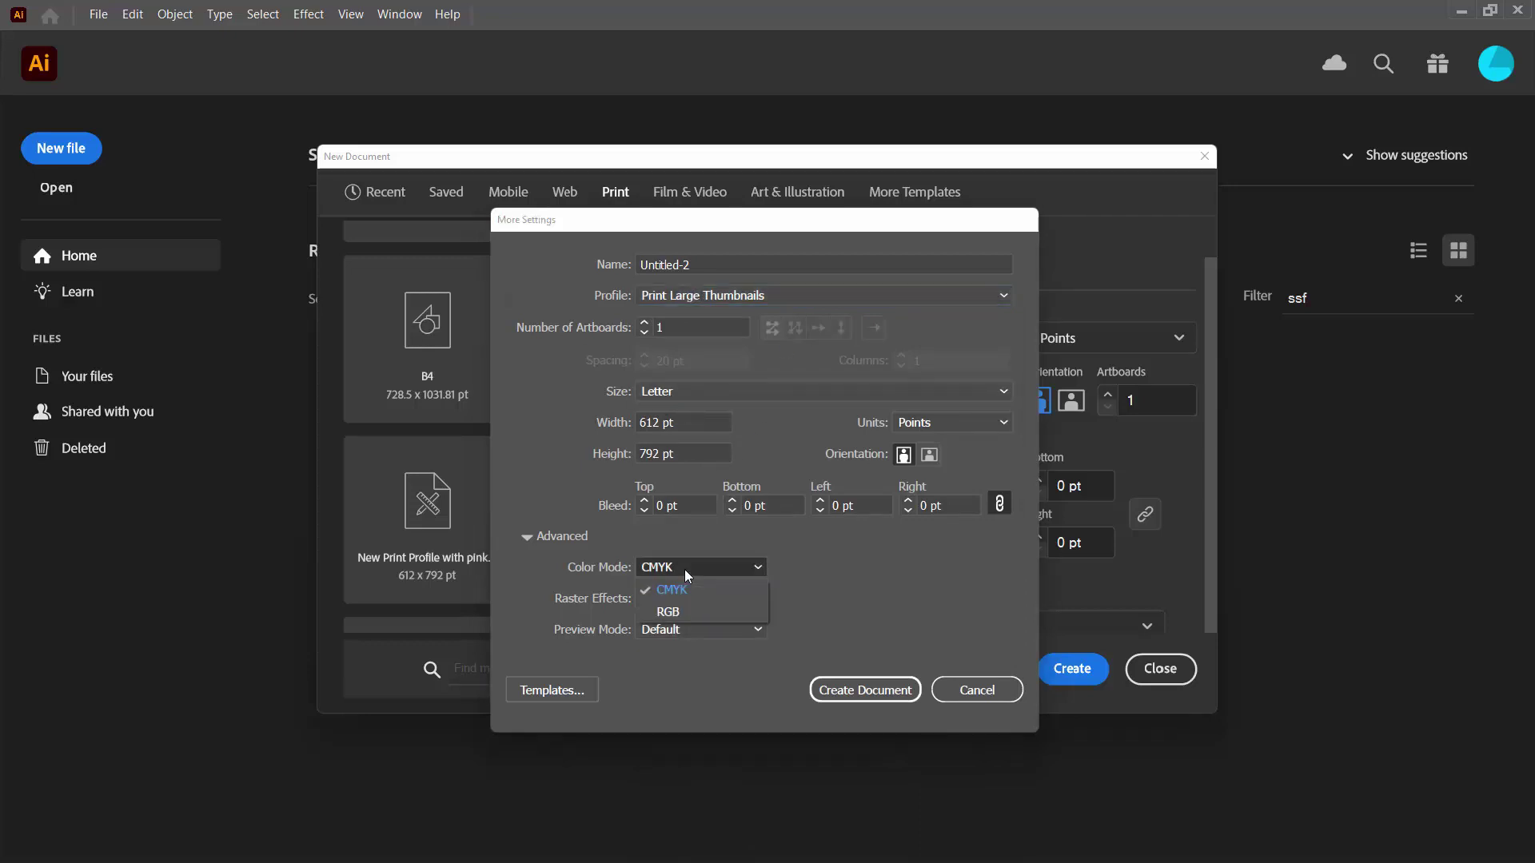
pyautogui.click(670, 612)
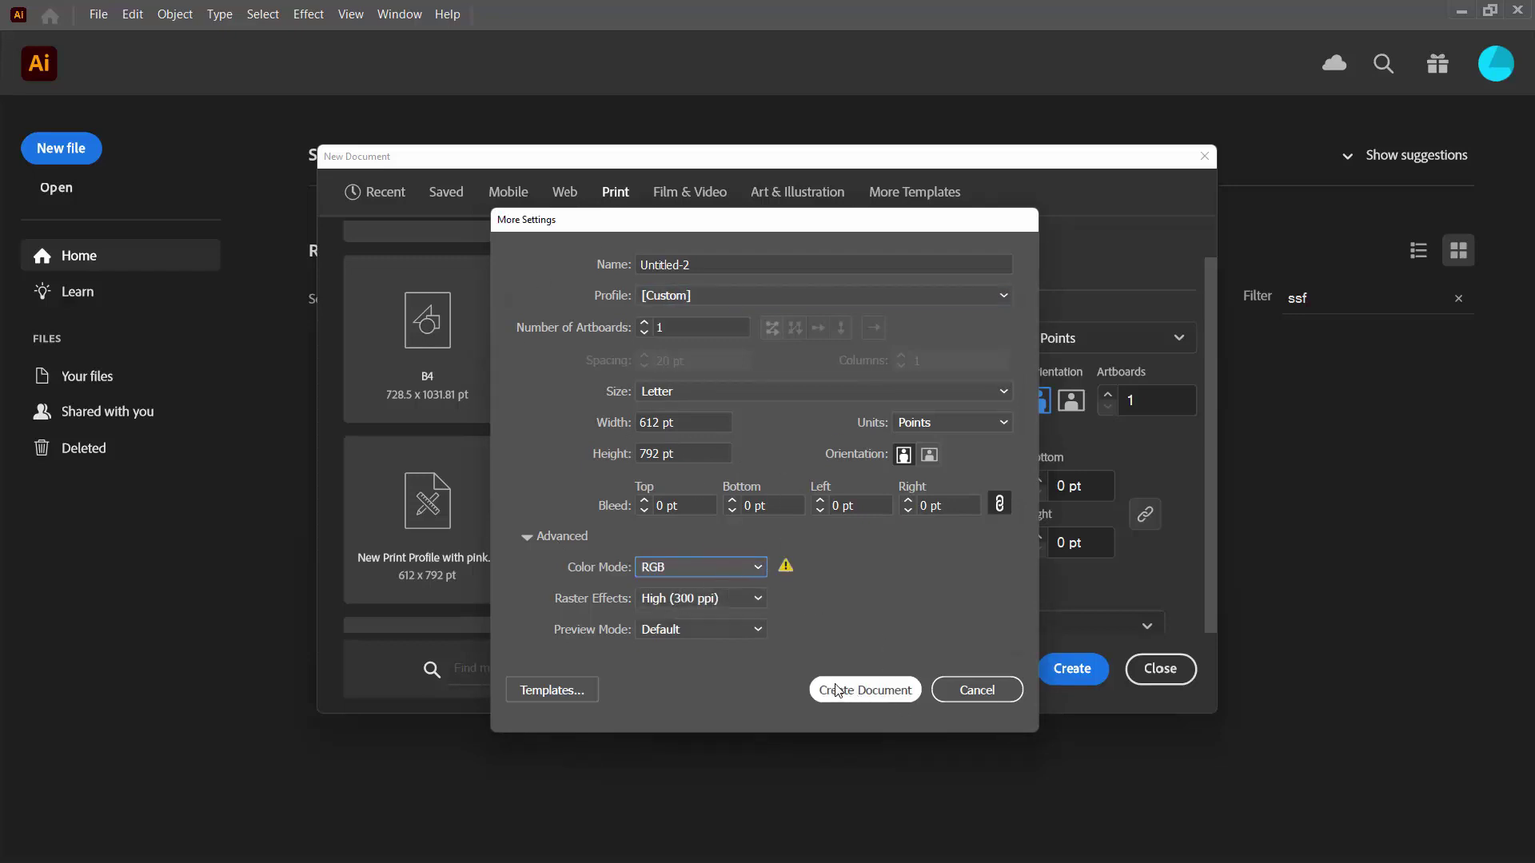
pyautogui.click(860, 693)
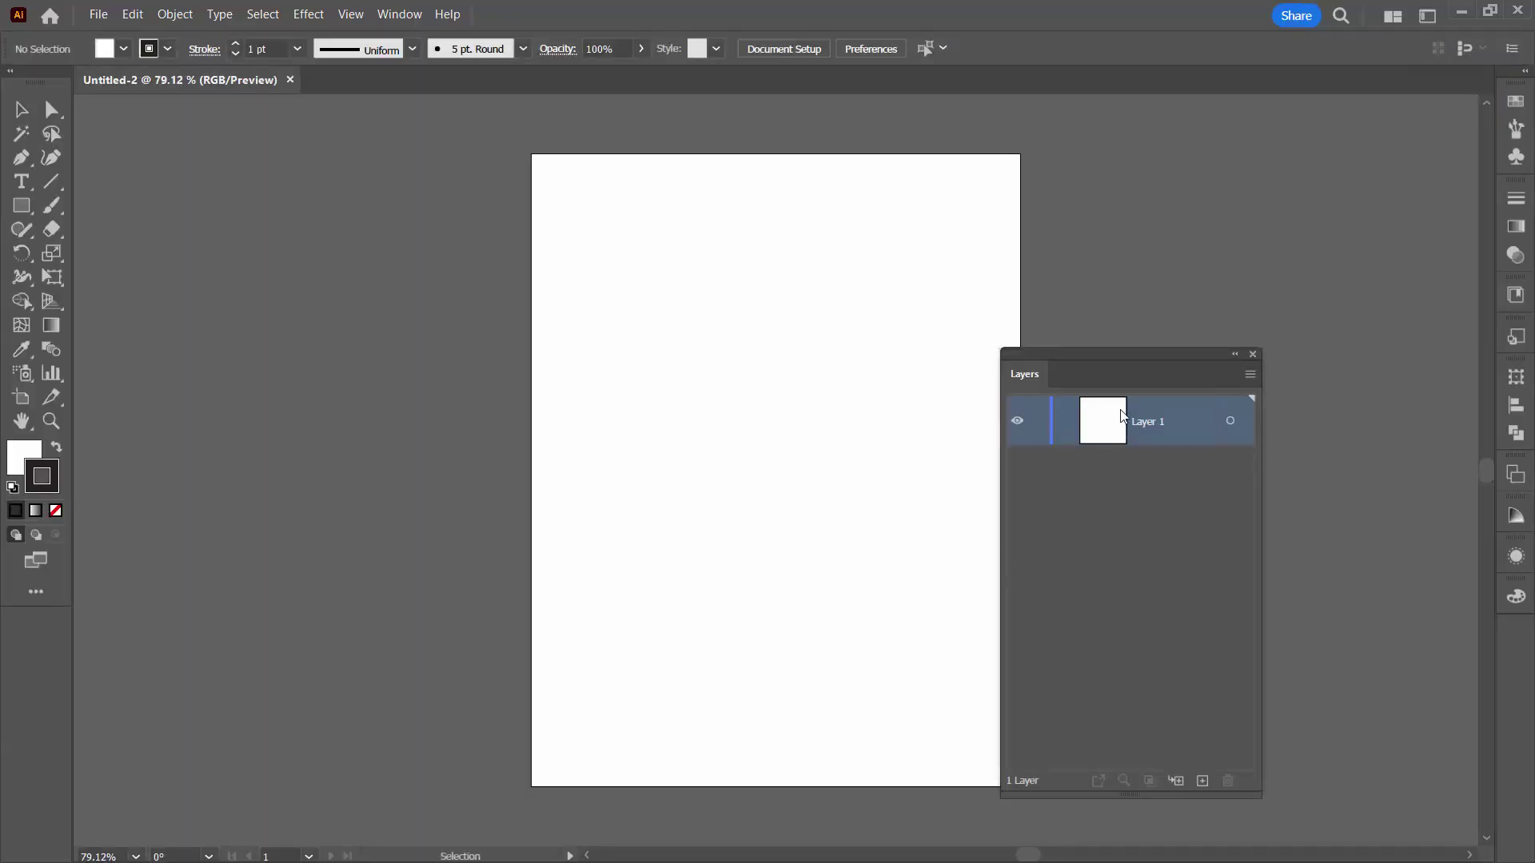
# Step: Move the Layers panel up and to the right, then close it
pyautogui.moveTo(1070, 353); pyautogui.dragTo(1151, 301)
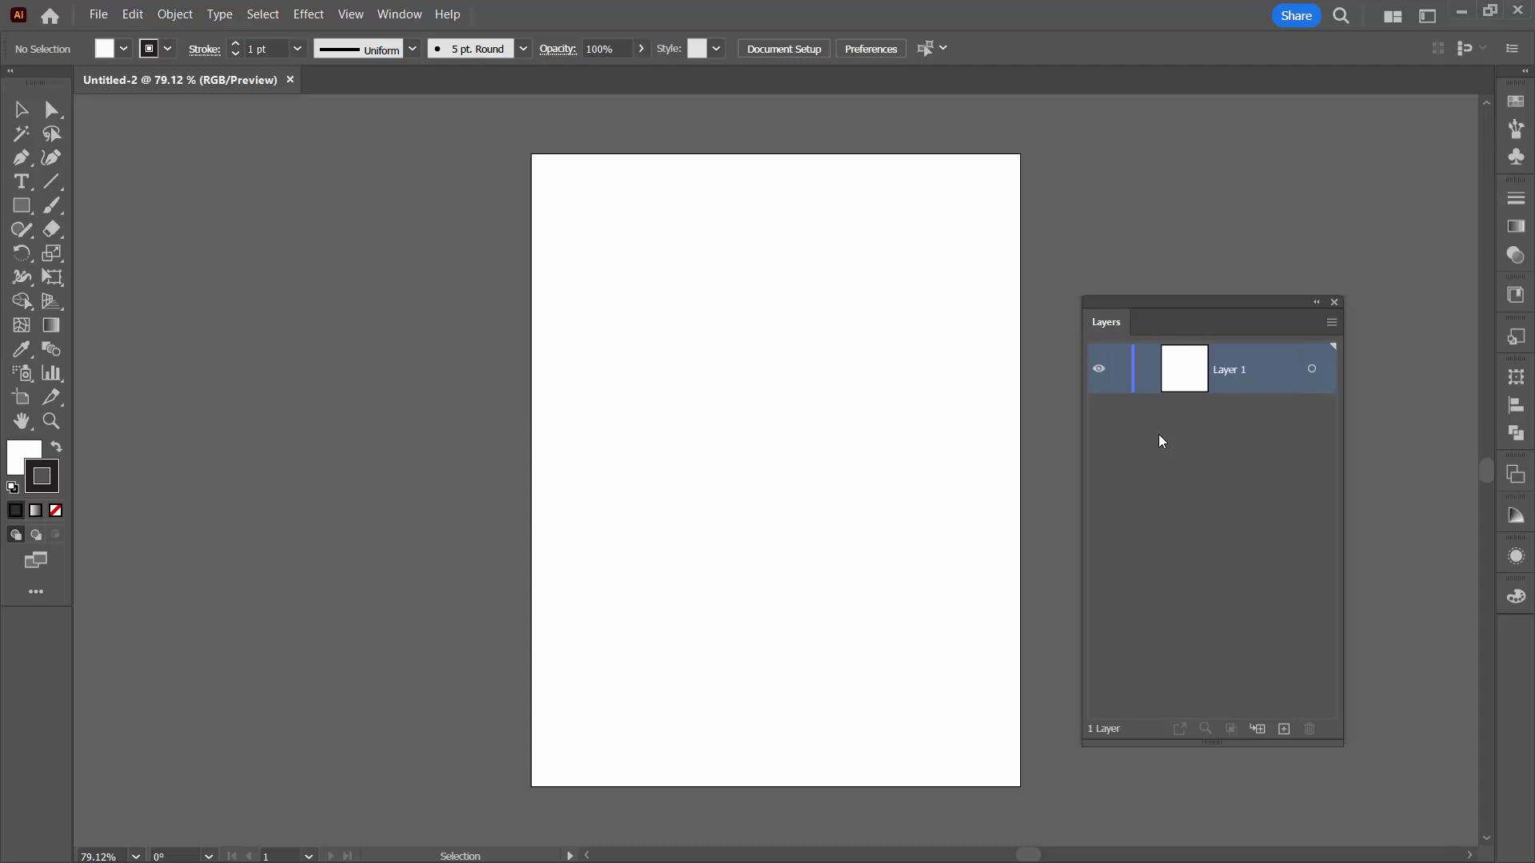
pyautogui.click(1335, 303)
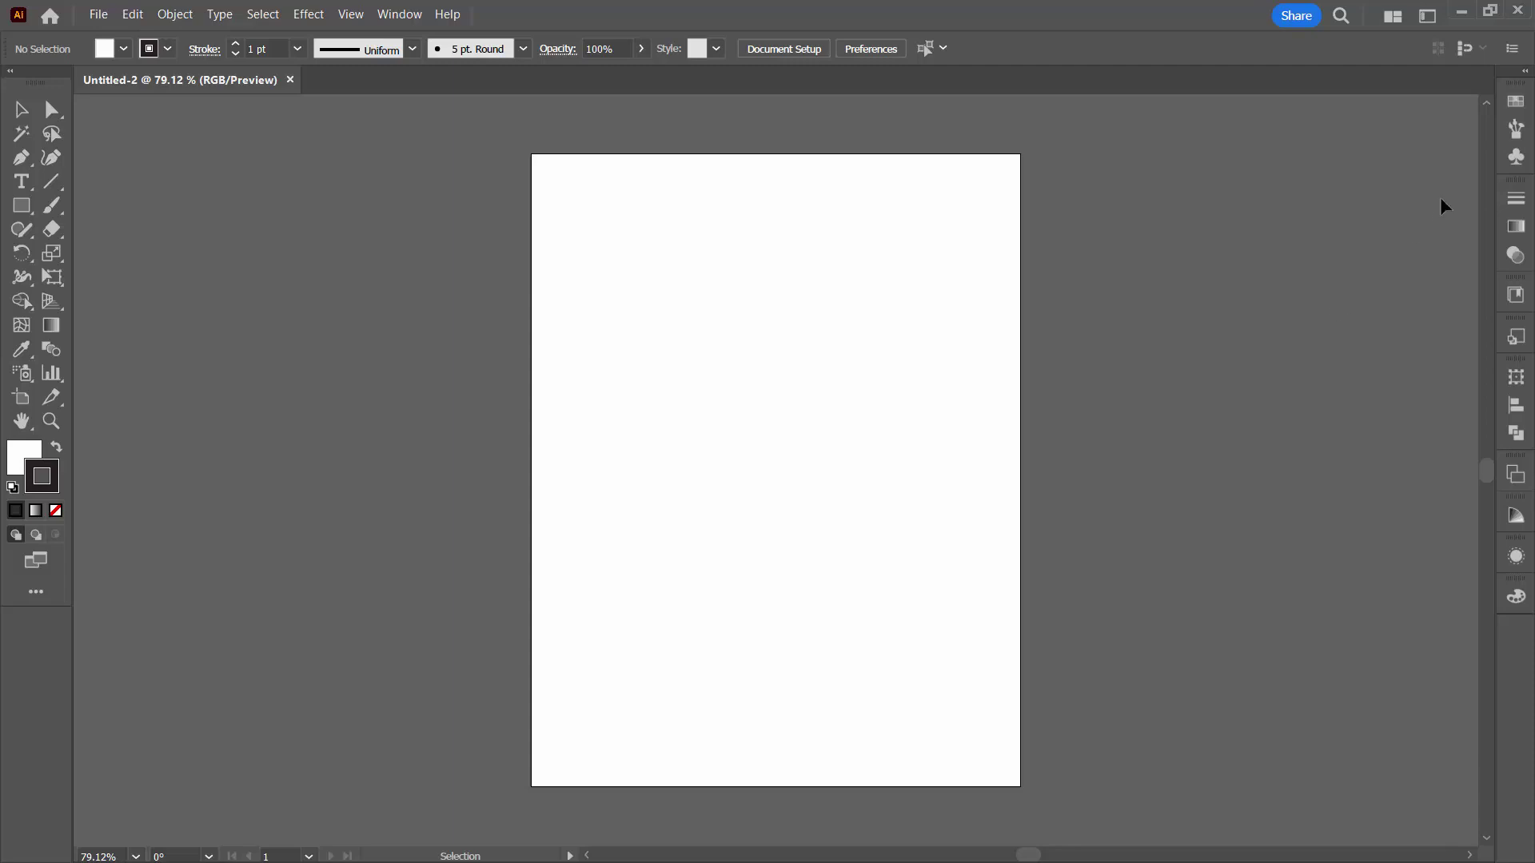